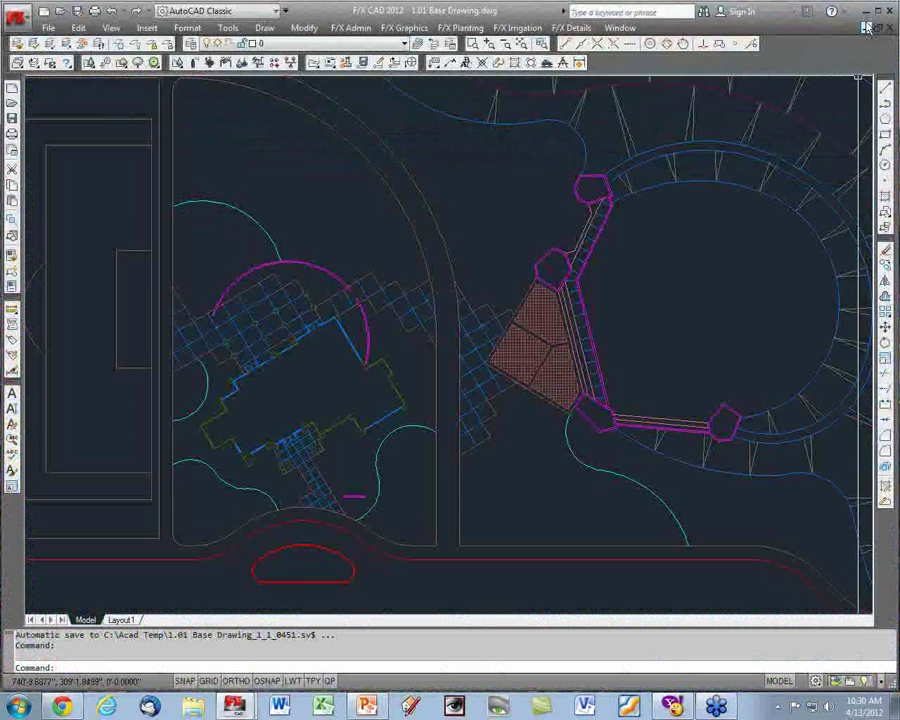
Open the Rain Bird project's irrigation manager and start adding a head of type Turf Spray.
{"action": "left_click", "coordinate": [866, 27]}
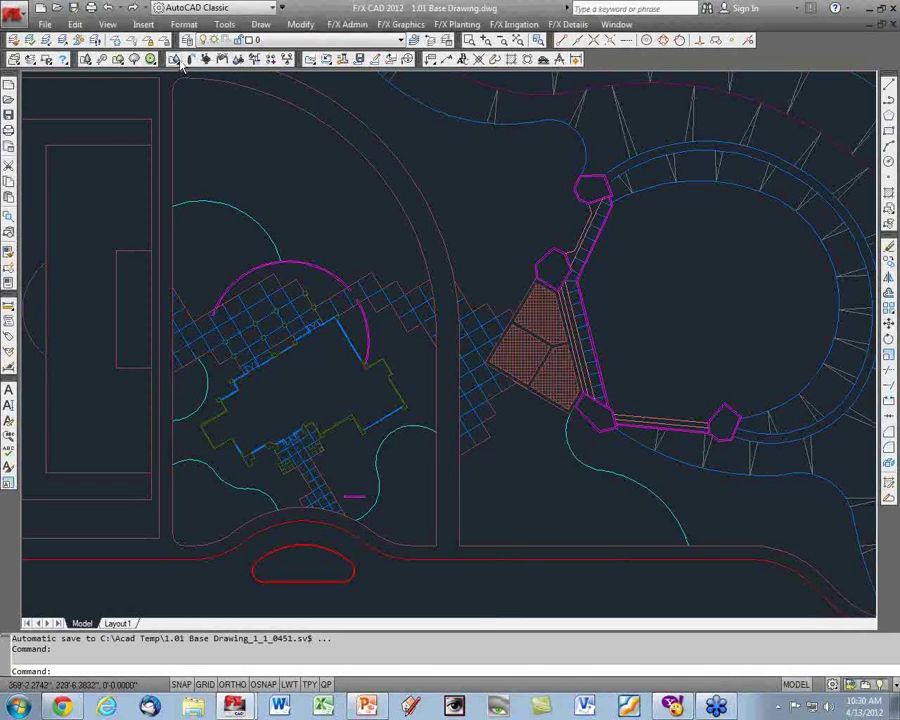
{"action": "left_click", "coordinate": [173, 60]}
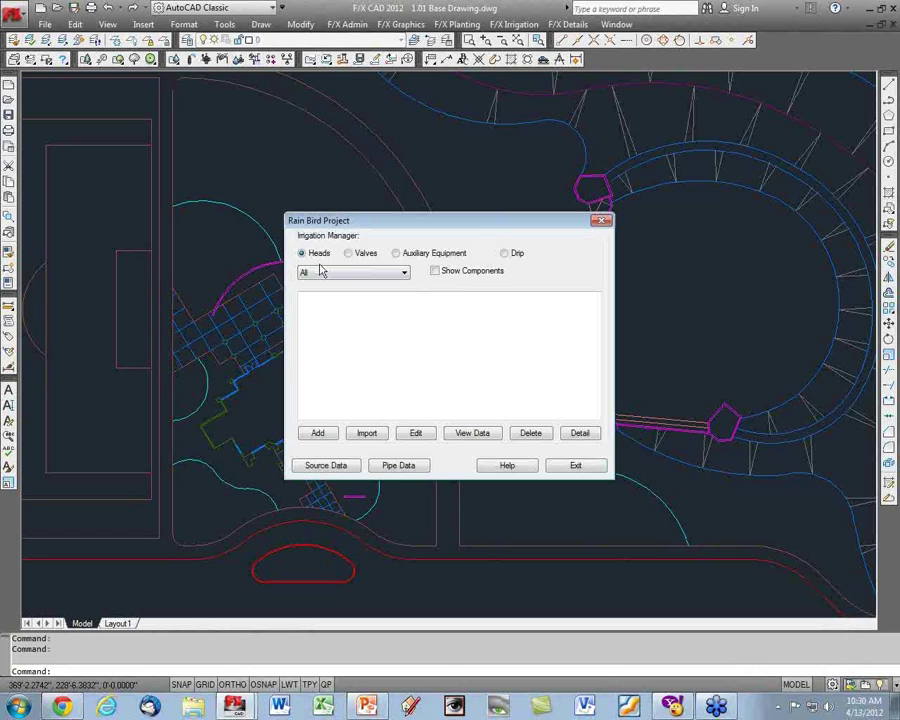
{"action": "left_click", "coordinate": [317, 432]}
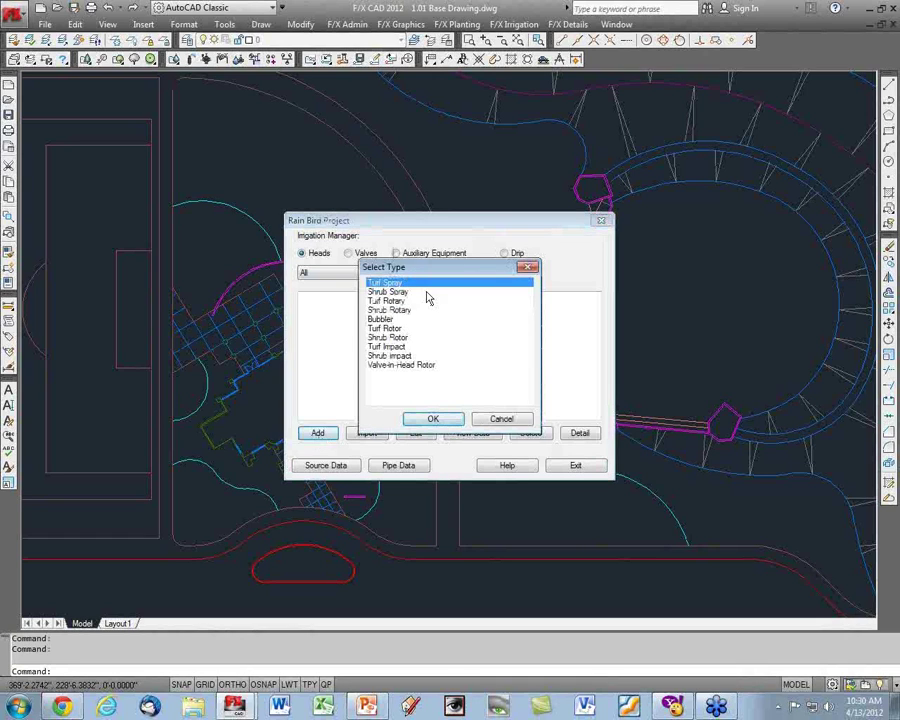
{"action": "left_click", "coordinate": [433, 419]}
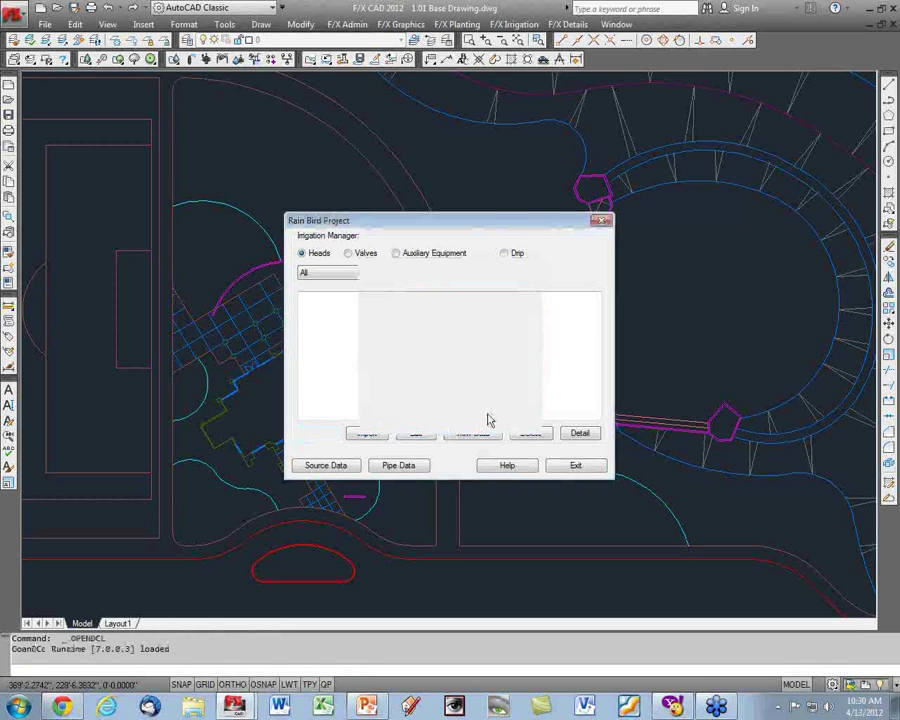
{"action": "left_click", "coordinate": [279, 368]}
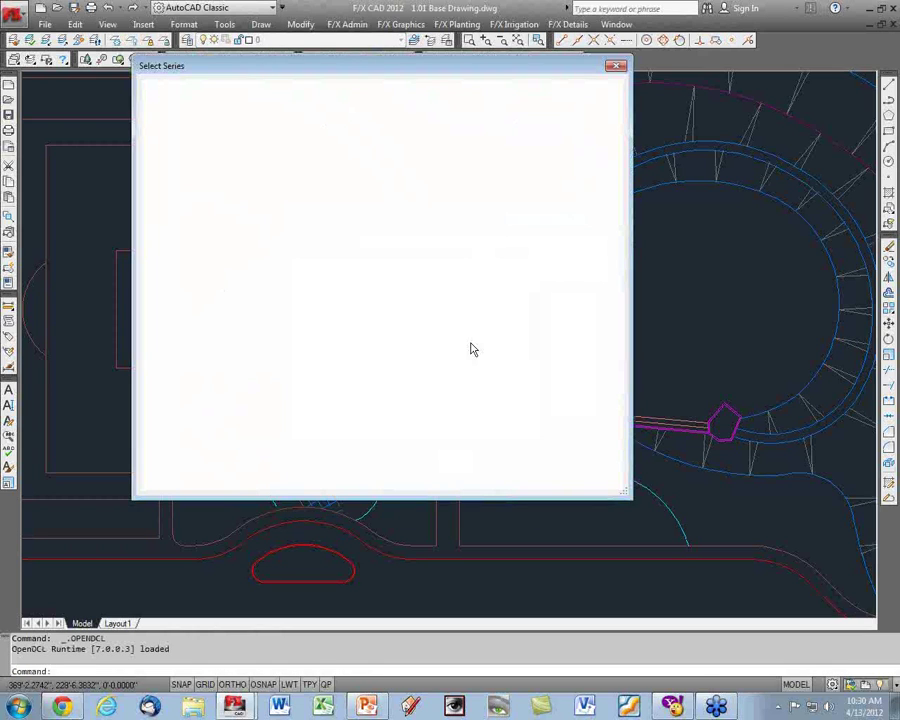
Enlarge the turf spray series list and review the available 1800, RD 1800 and UNI-Spray series.
{"action": "left_click_drag", "start_coordinate": [628, 494], "coordinate": [720, 647]}
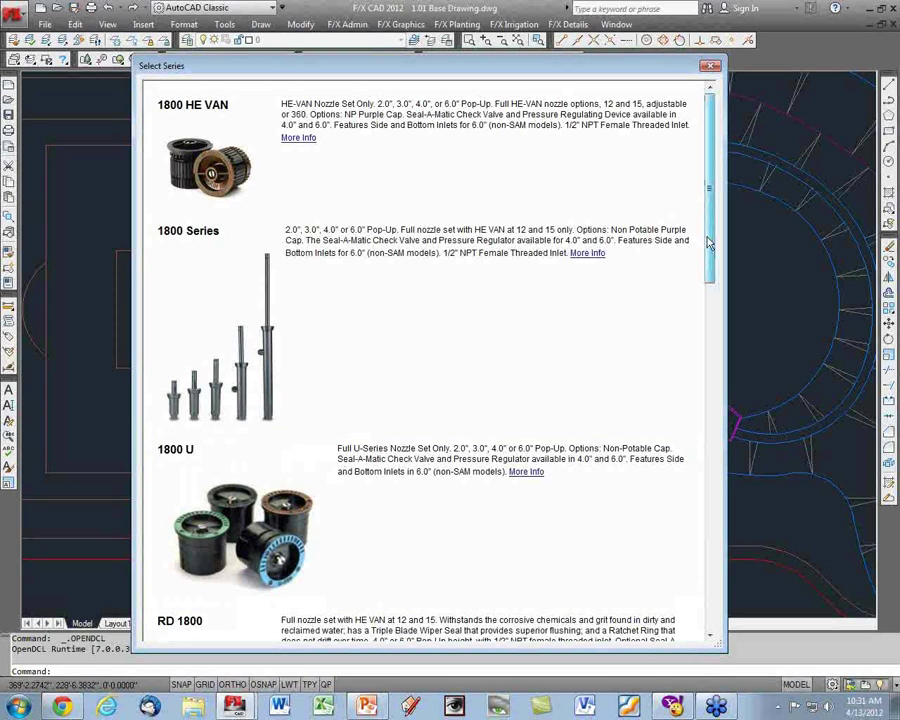
{"action": "left_click_drag", "start_coordinate": [708, 243], "coordinate": [706, 422]}
{"action": "left_click", "coordinate": [217, 112]}
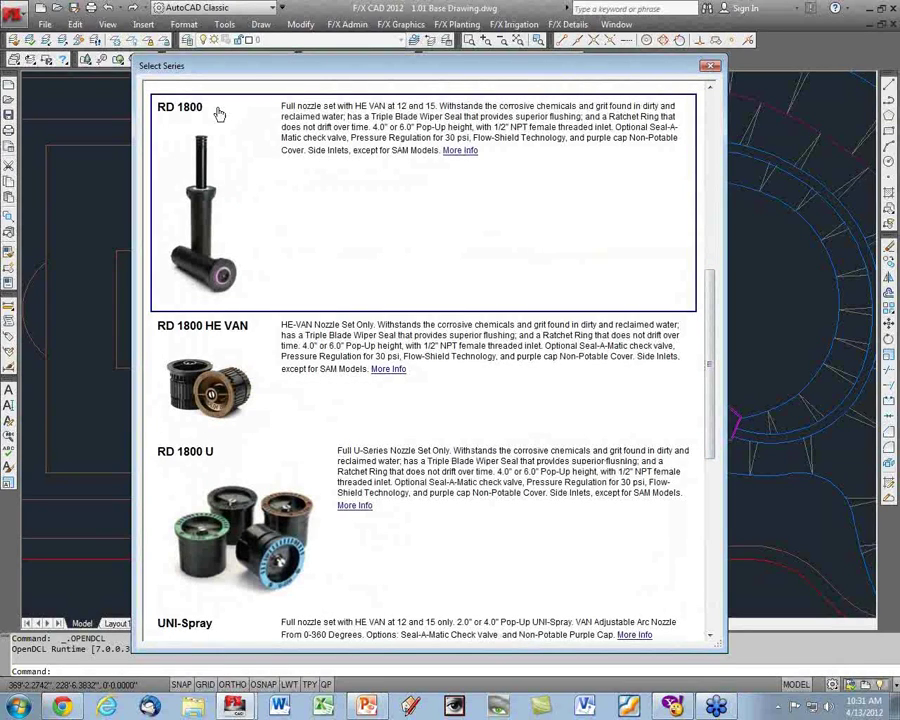
{"action": "left_click", "coordinate": [240, 348]}
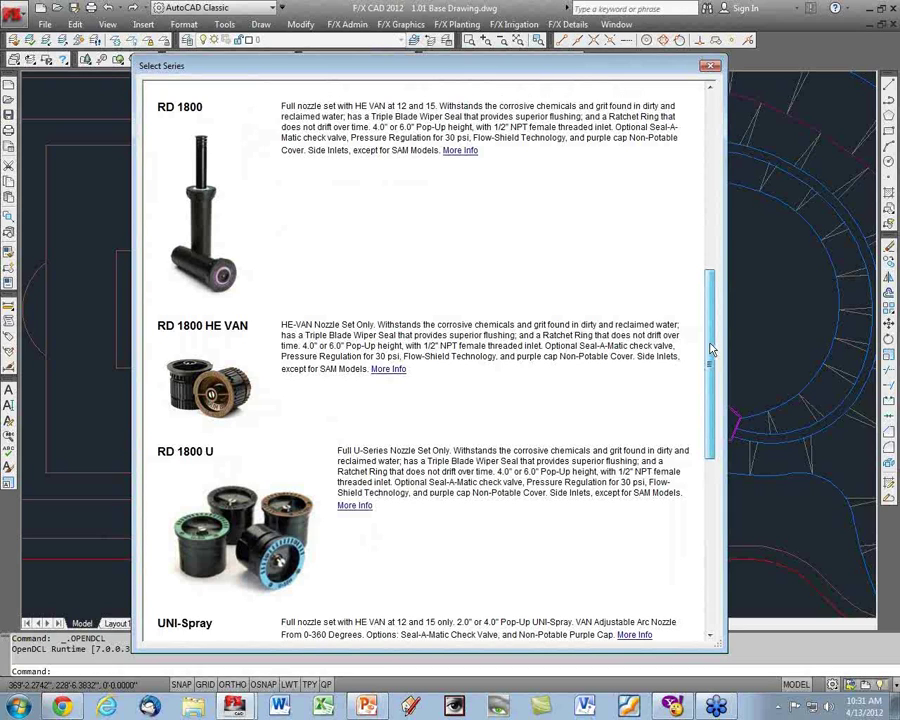
{"action": "mouse_move", "coordinate": [711, 348]}
{"action": "left_mouse_down"}
{"action": "mouse_move", "coordinate": [711, 527]}
{"action": "mouse_move", "coordinate": [711, 519]}
{"action": "left_mouse_up"}
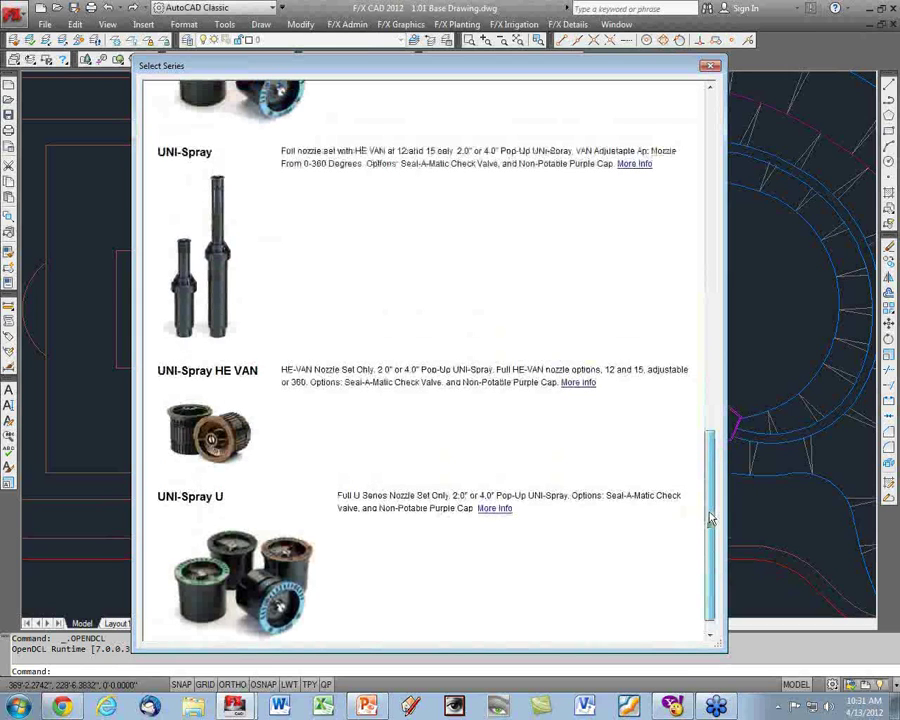
{"action": "scroll", "coordinate": [335, 110], "scroll_direction": "up", "scroll_amount": 15}
Add the 1804-PRS-HE-VAN model from the 1800 HE VAN series at 30 PSI and 100% radius, and list its nozzle components.
{"action": "left_click", "coordinate": [340, 140]}
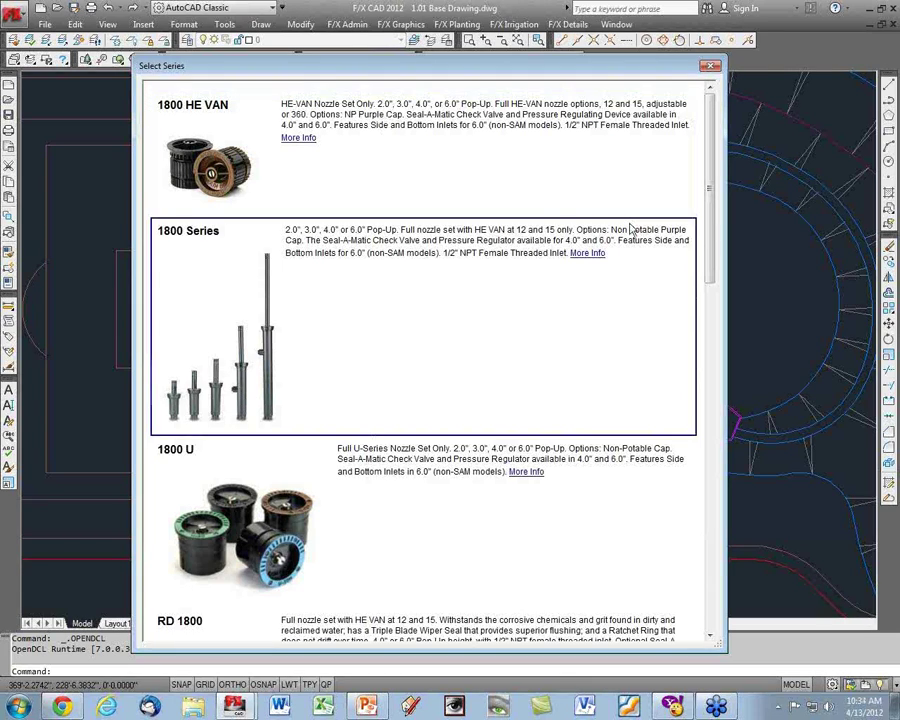
{"action": "left_click", "coordinate": [403, 125]}
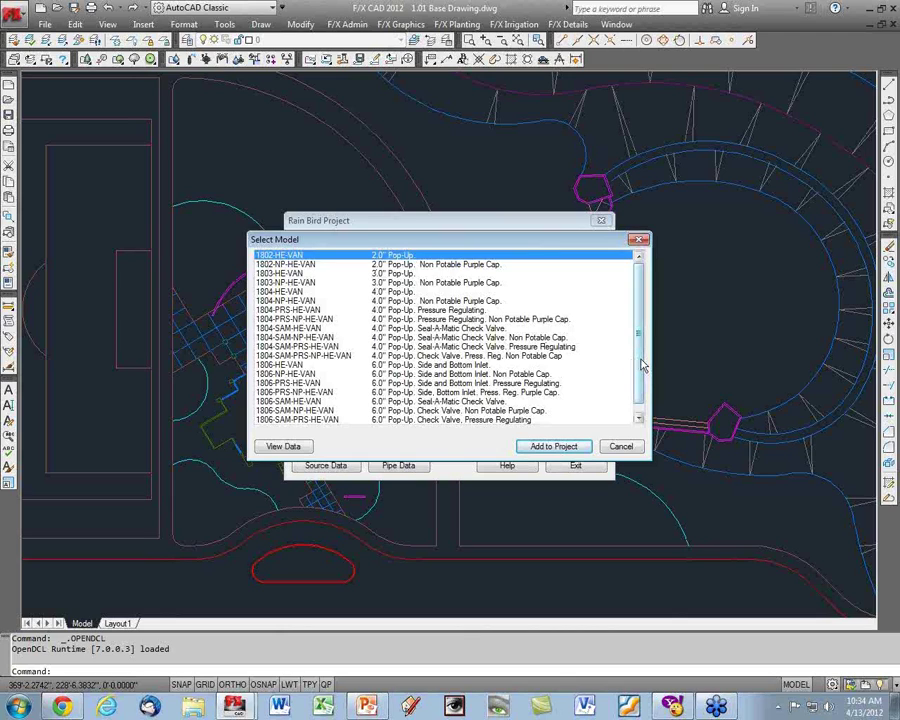
{"action": "left_click_drag", "start_coordinate": [643, 366], "coordinate": [641, 398]}
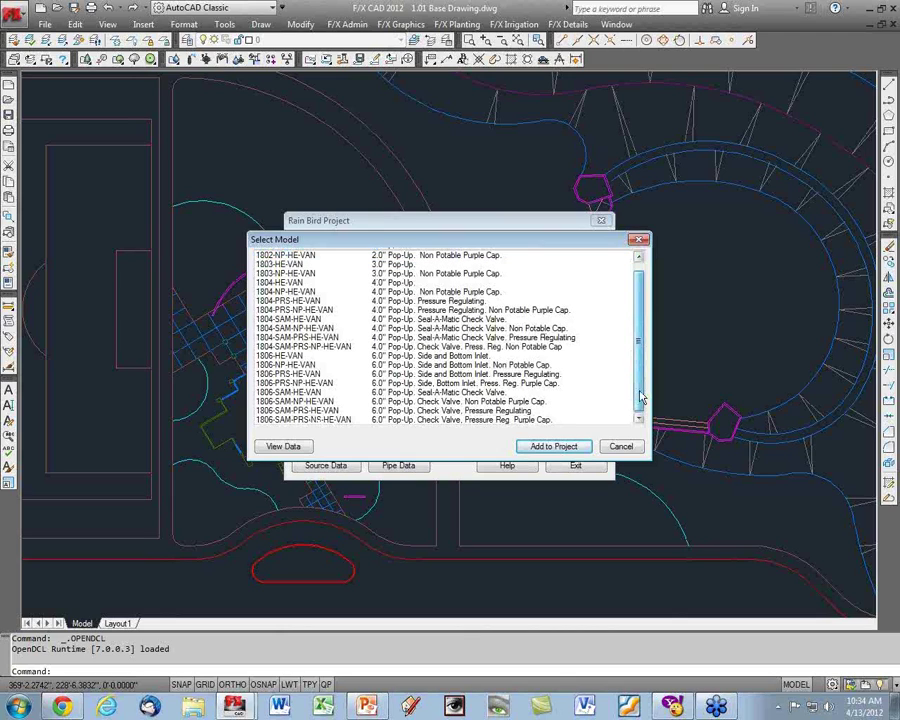
{"action": "left_click", "coordinate": [437, 301]}
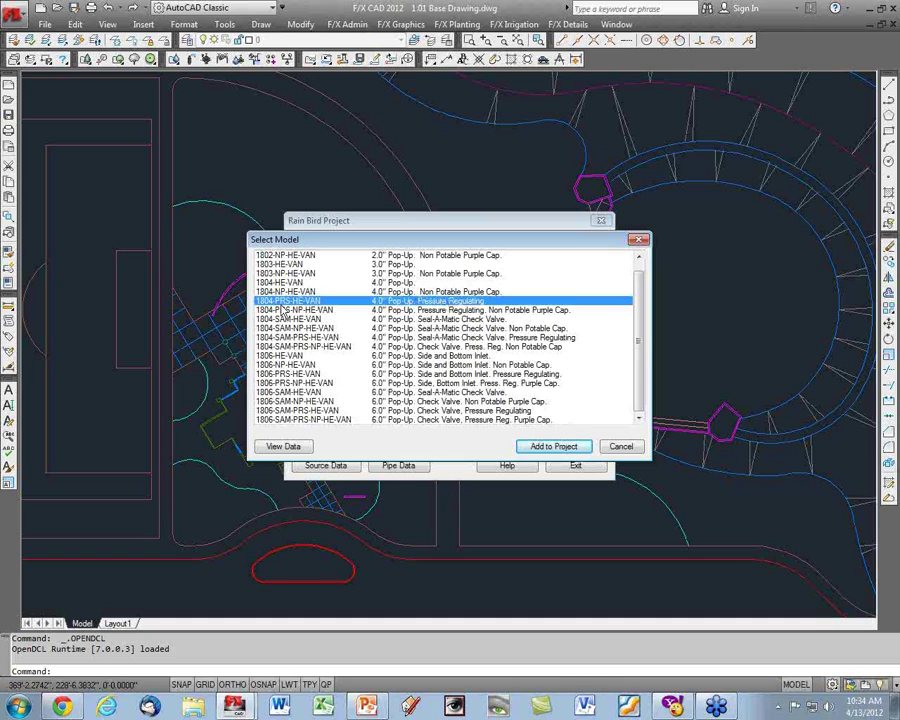
{"action": "left_click", "coordinate": [553, 446]}
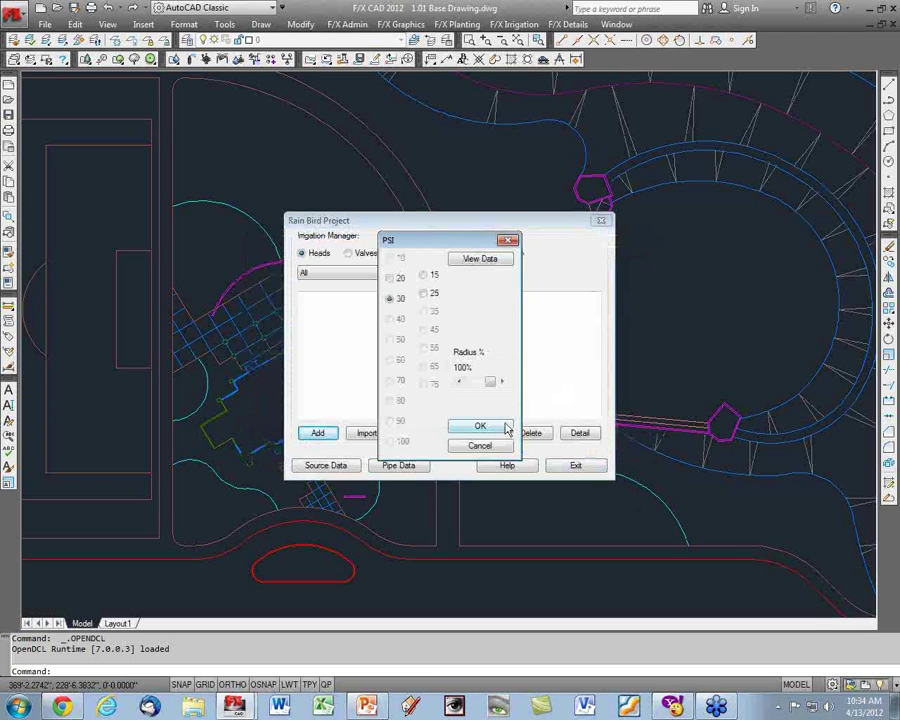
{"action": "left_click", "coordinate": [507, 427]}
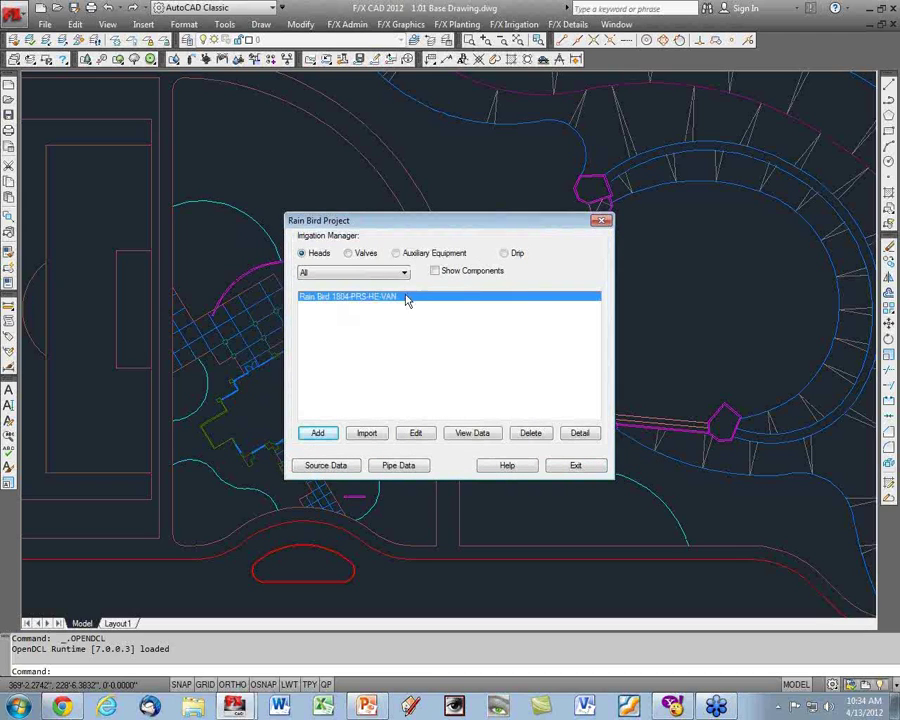
{"action": "left_click", "coordinate": [435, 272]}
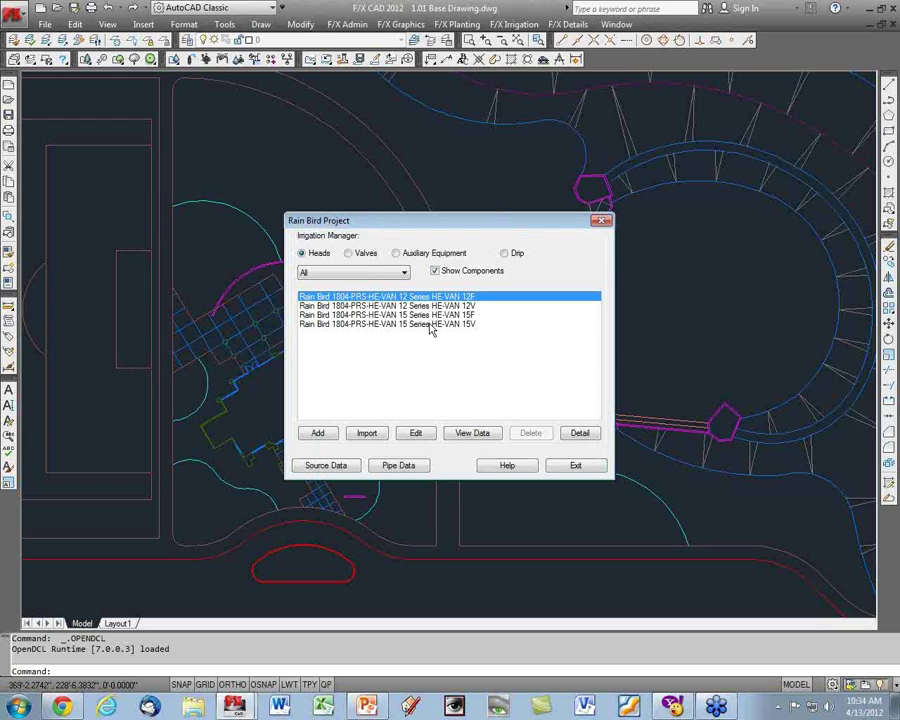
{"action": "left_click", "coordinate": [588, 466]}
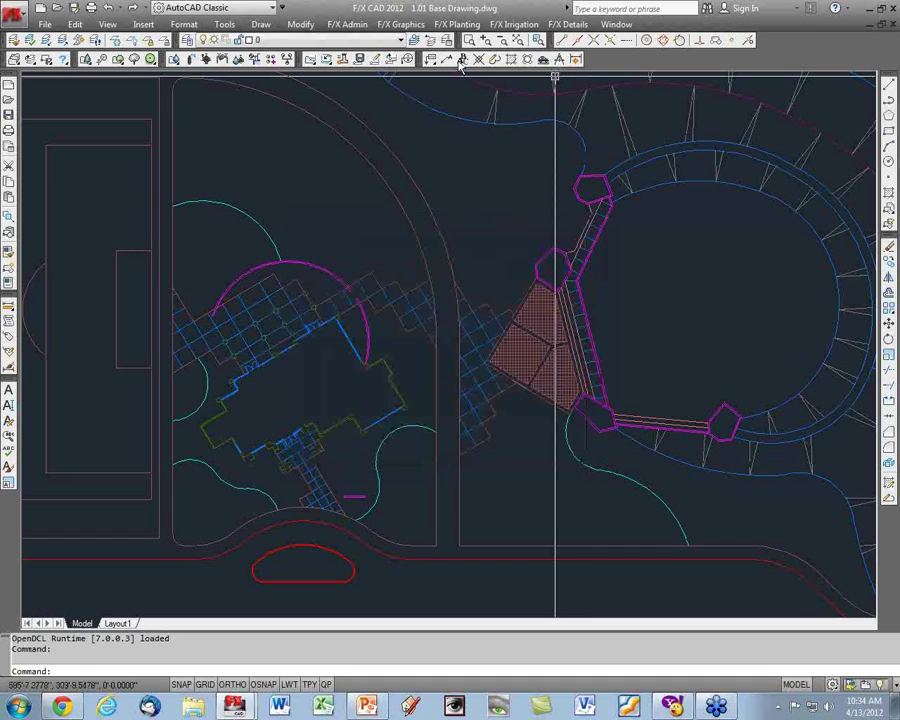
Bring up the head placement tools and set the head type to Turf Spray with a 15' radius.
{"action": "left_click", "coordinate": [190, 60]}
{"action": "mouse_move", "coordinate": [225, 219]}
{"action": "left_mouse_down"}
{"action": "mouse_move", "coordinate": [225, 258]}
{"action": "mouse_move", "coordinate": [251, 297]}
{"action": "mouse_move", "coordinate": [224, 318]}
{"action": "left_mouse_up"}
{"action": "left_click", "coordinate": [530, 383]}
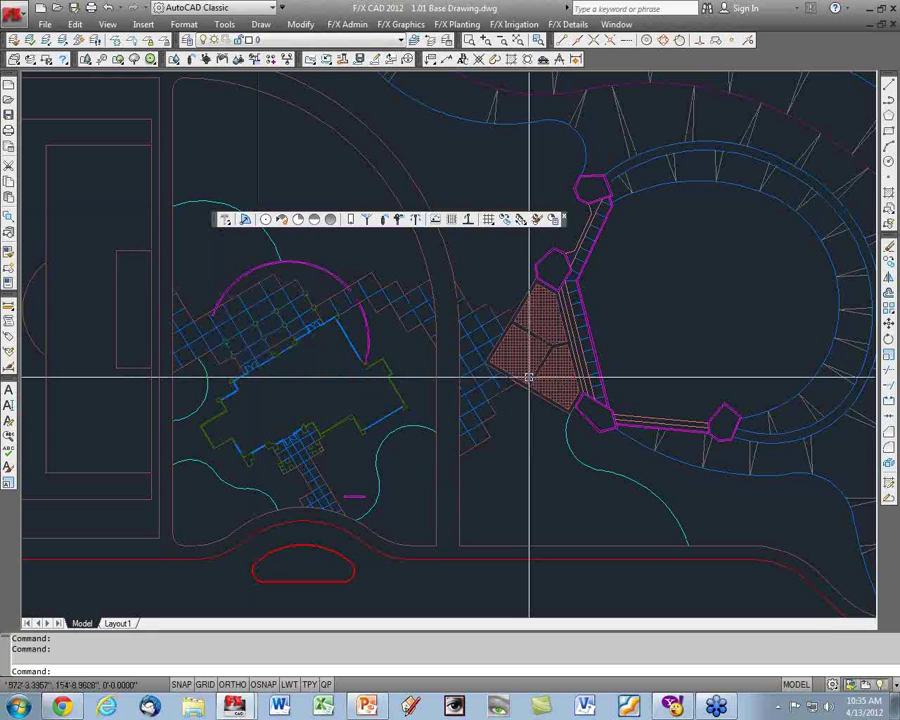
{"action": "left_click_drag", "start_coordinate": [224, 219], "coordinate": [224, 219]}
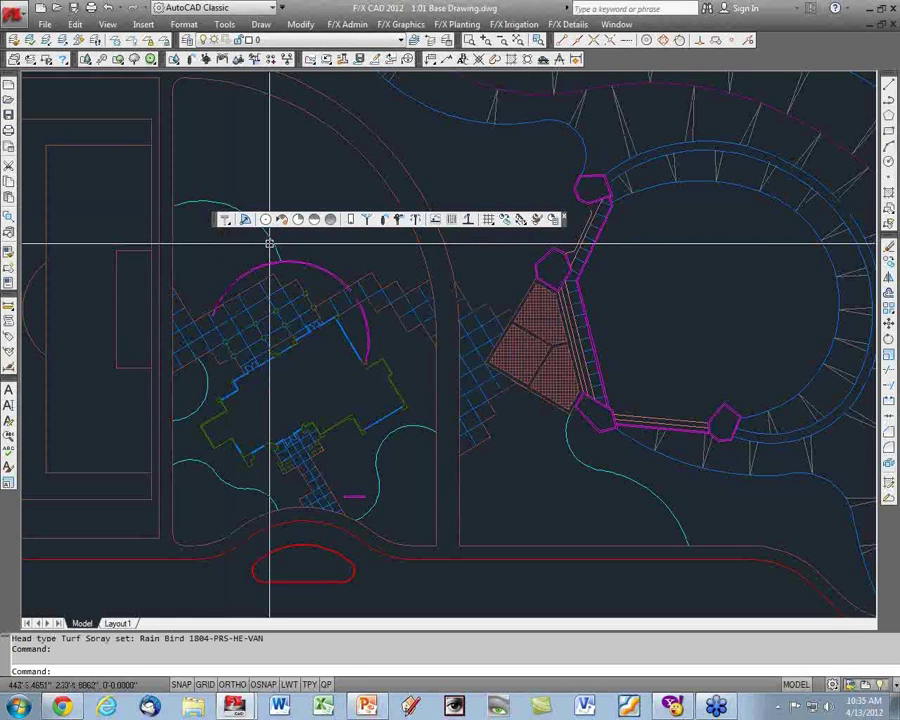
{"action": "left_click", "coordinate": [245, 219]}
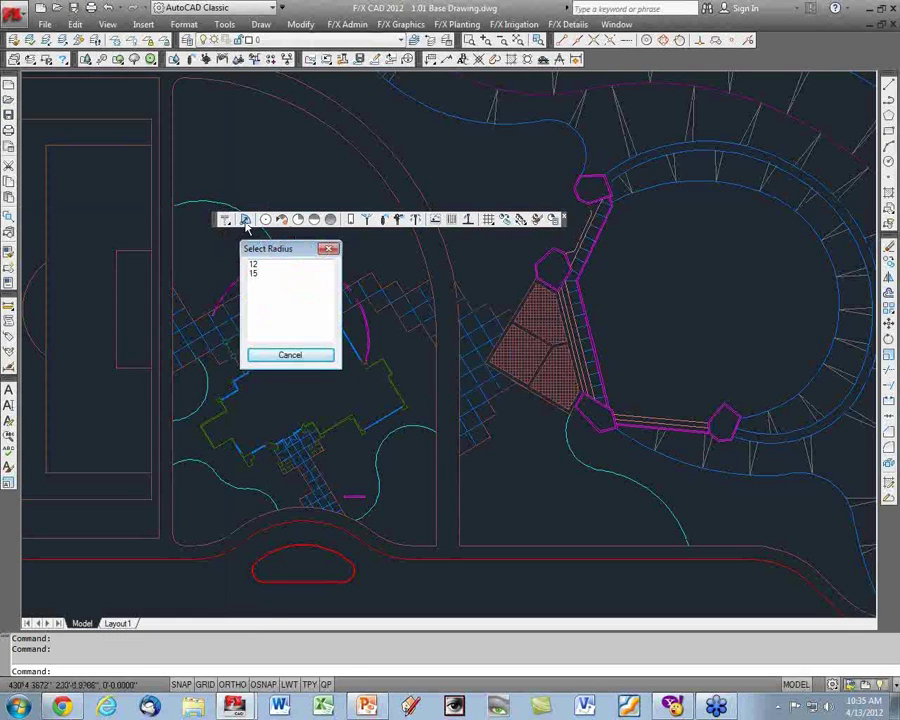
{"action": "left_click", "coordinate": [268, 274]}
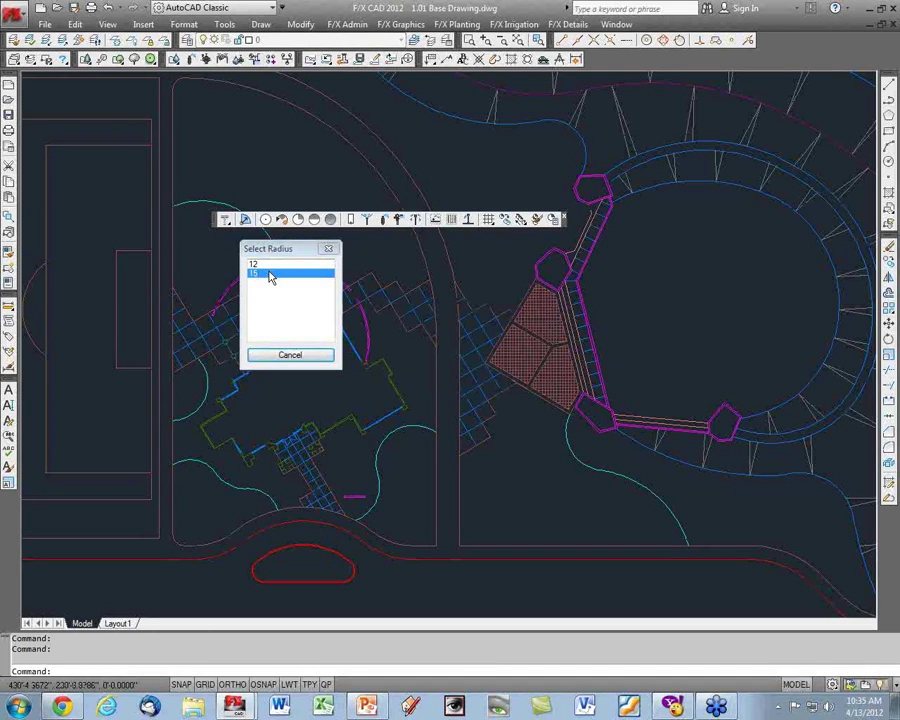
{"action": "double_click", "coordinate": [269, 275]}
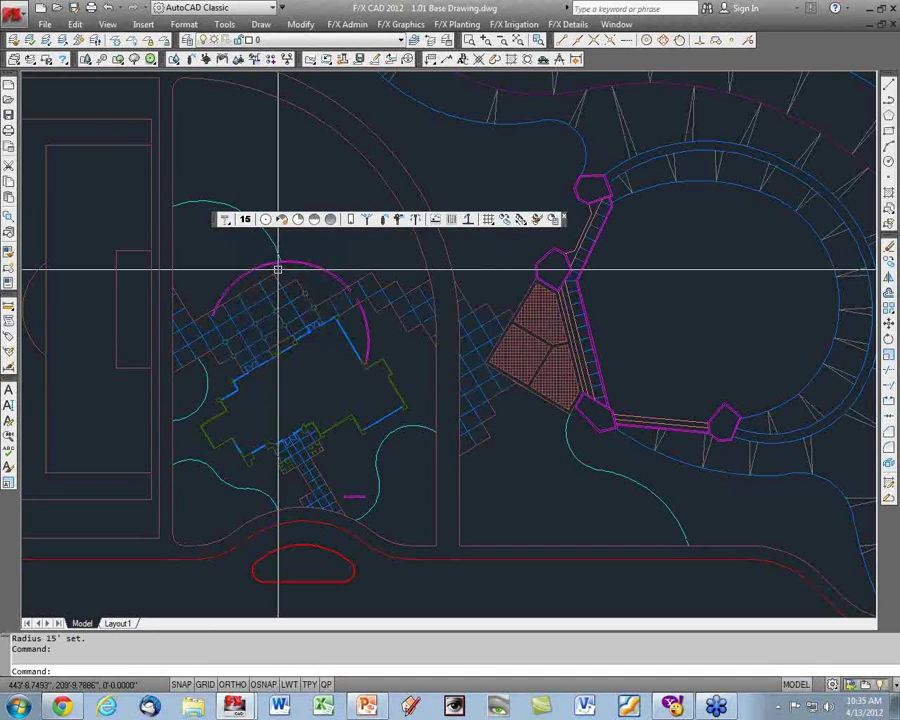
Place a full-circle 15' spray head in the open area beside the upper end of the stepped walkway.
{"action": "left_click", "coordinate": [298, 220]}
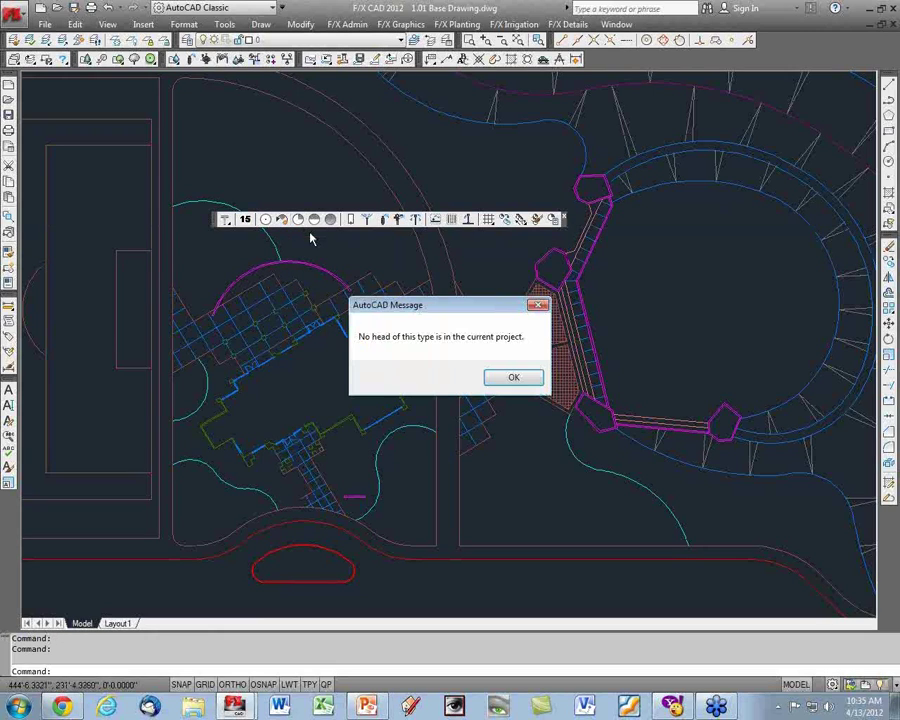
{"action": "key", "text": "Return"}
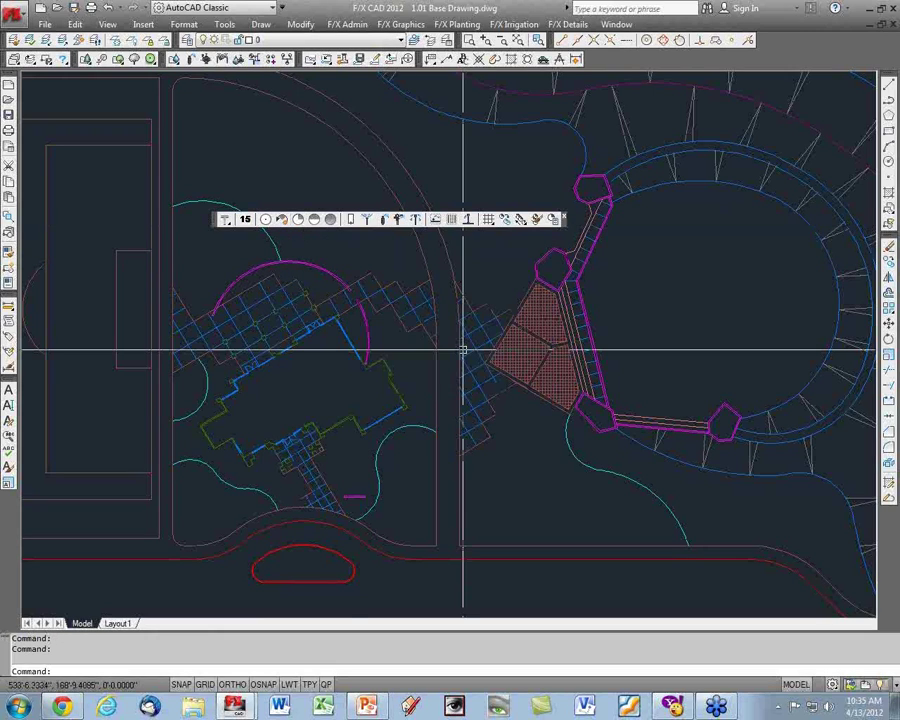
{"action": "left_click", "coordinate": [336, 221]}
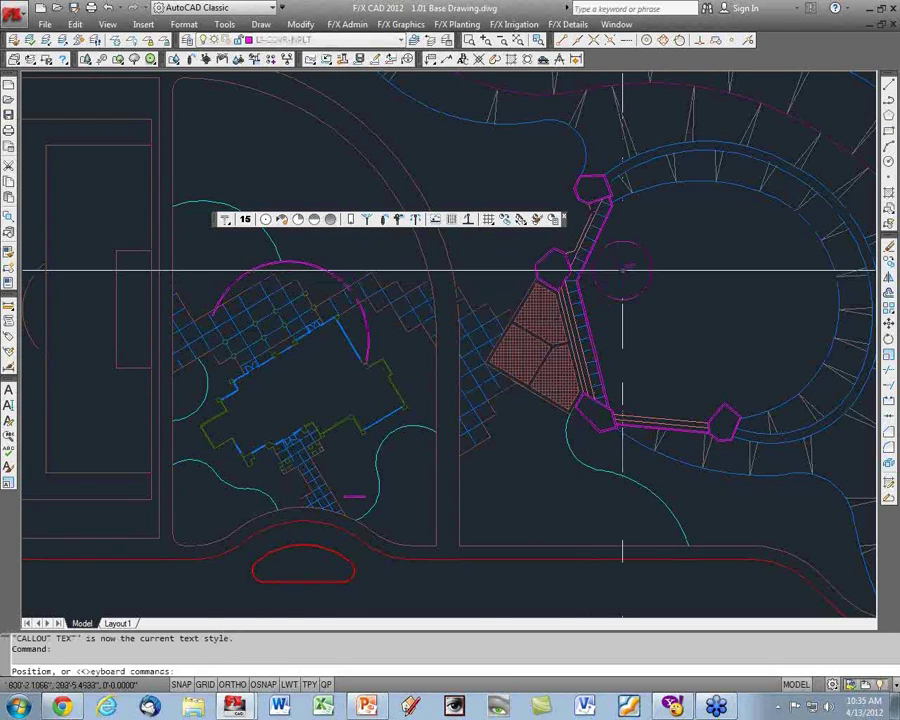
{"action": "scroll", "coordinate": [622, 268], "scroll_direction": "up", "scroll_amount": 3}
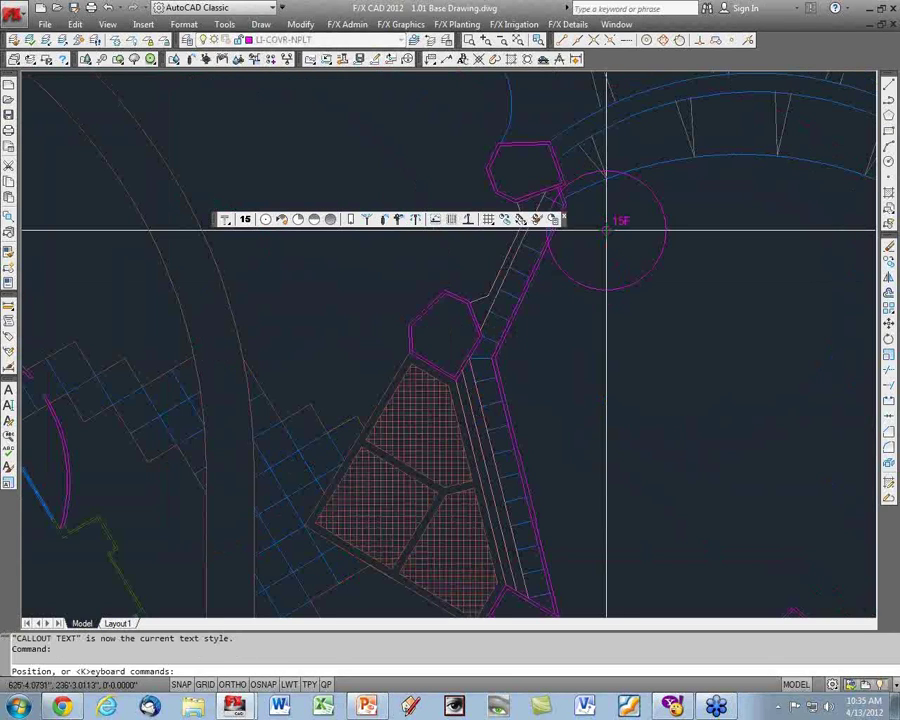
{"action": "left_click", "coordinate": [606, 230]}
Place a variable-arc 15' spray head against the magenta wall of the upper walkway and define its spray arc.
{"action": "key", "text": "Return"}
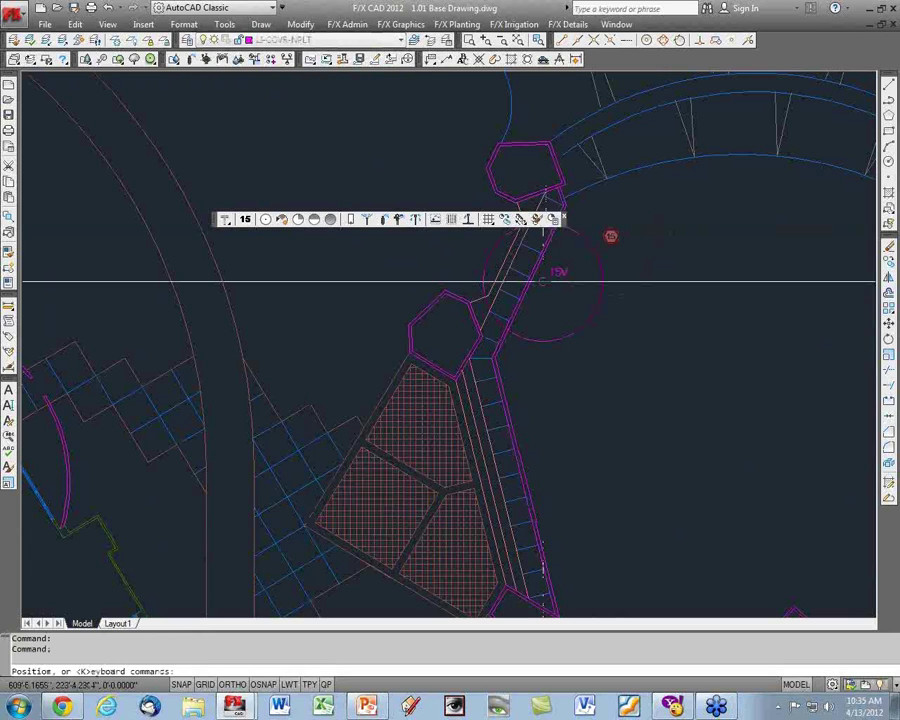
{"action": "left_click", "coordinate": [541, 282]}
{"action": "left_click", "coordinate": [545, 308]}
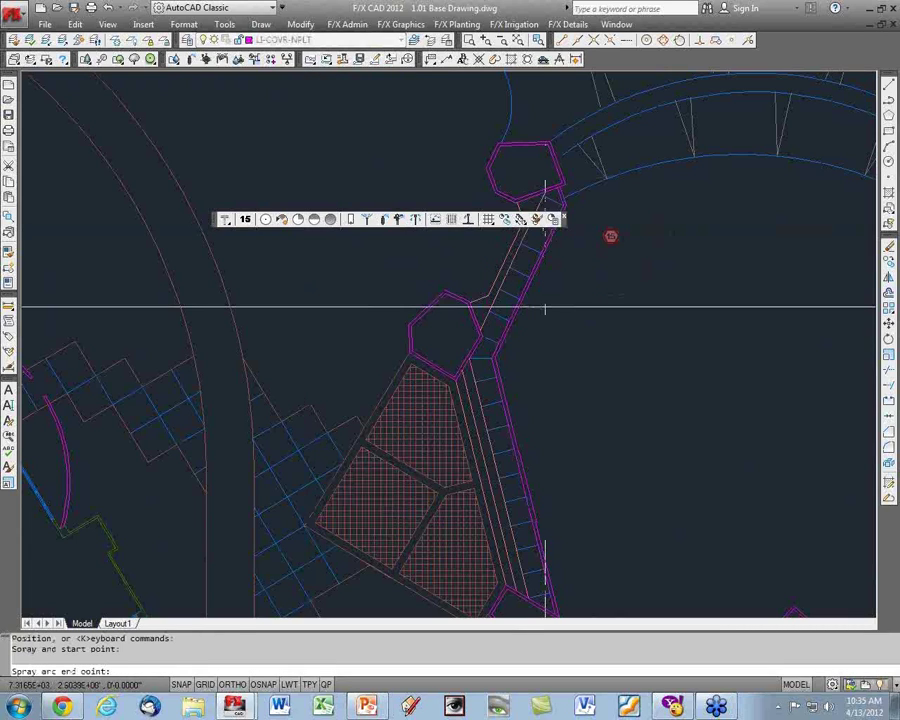
{"action": "left_click", "coordinate": [545, 308]}
Change the radius to 12' and place a variable-arc head along the wall below the 15' variable-arc head.
{"action": "scroll", "coordinate": [553, 300], "scroll_direction": "up", "scroll_amount": 3}
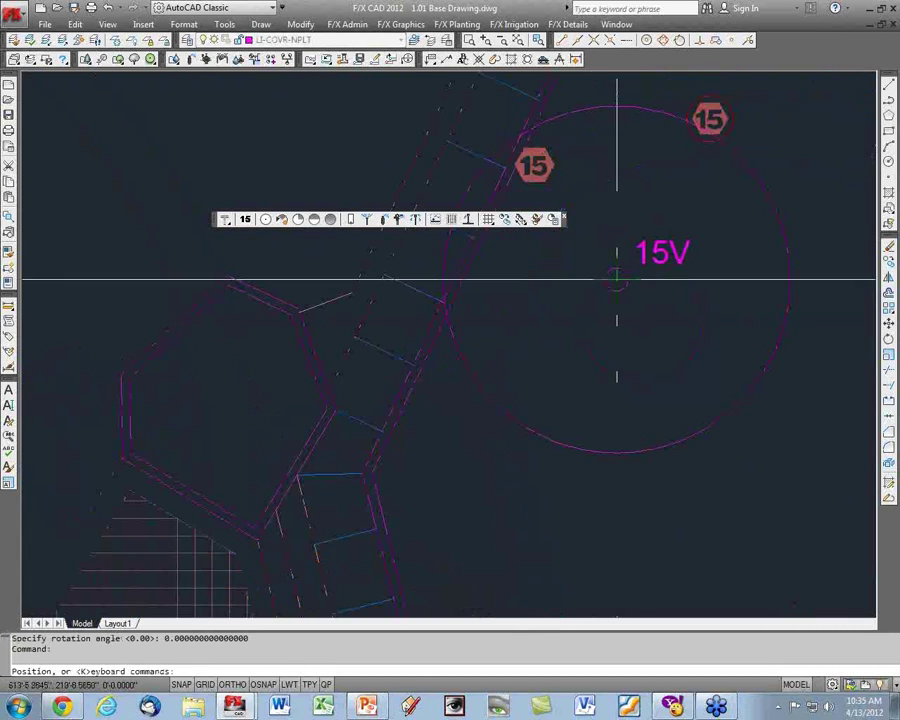
{"action": "key", "text": "Down"}
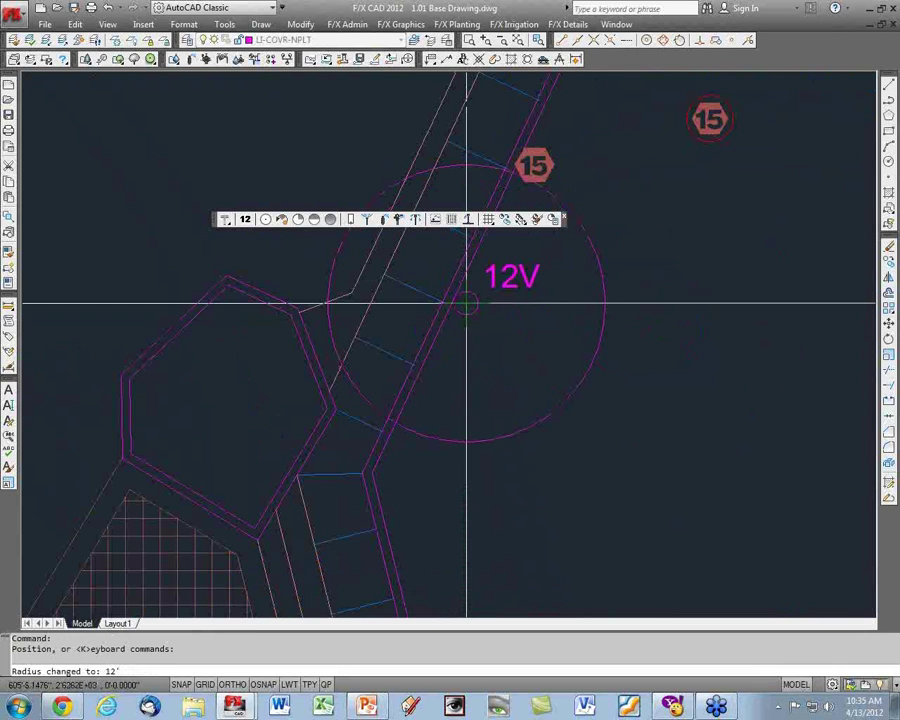
{"action": "left_click", "coordinate": [467, 302]}
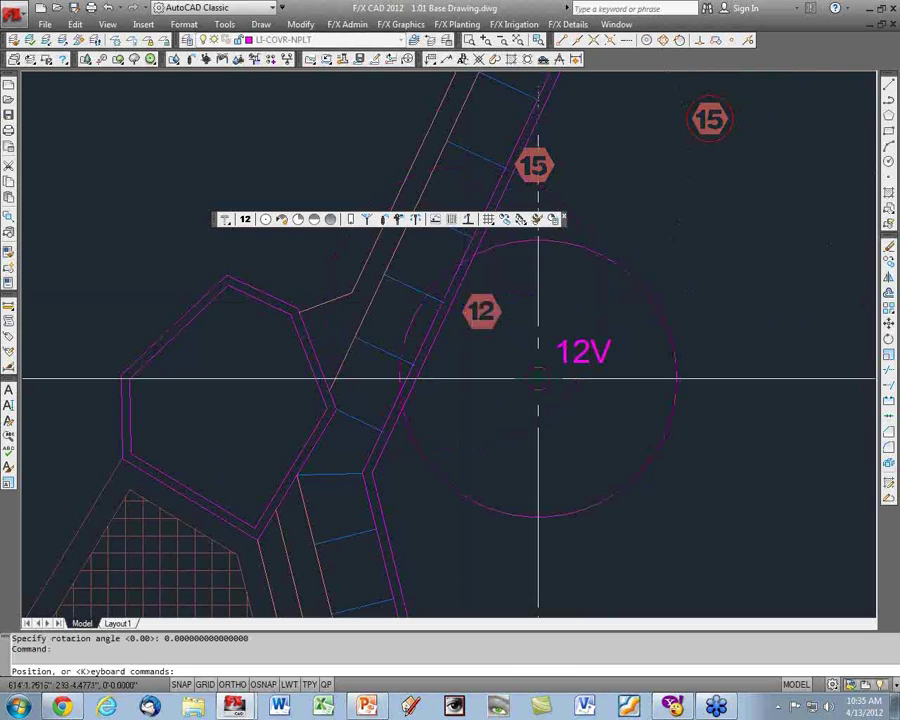
Return the radius to 15' and place a variable-arc head at the bend in the wall, defining its spray arc.
{"action": "key", "text": "Up"}
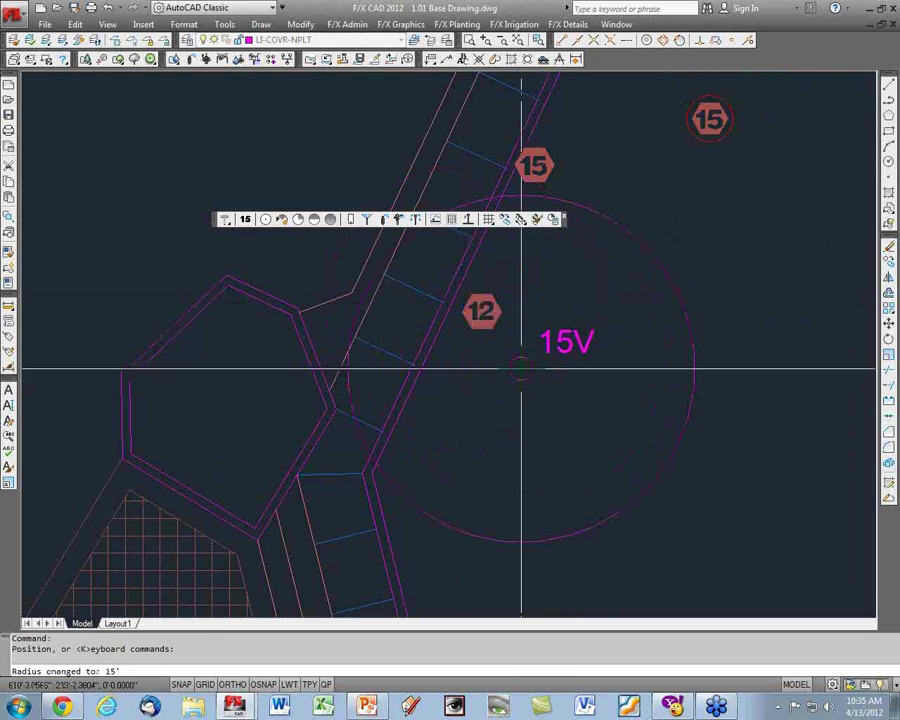
{"action": "left_click", "coordinate": [377, 466]}
{"action": "left_click", "coordinate": [480, 290]}
{"action": "left_click", "coordinate": [480, 290]}
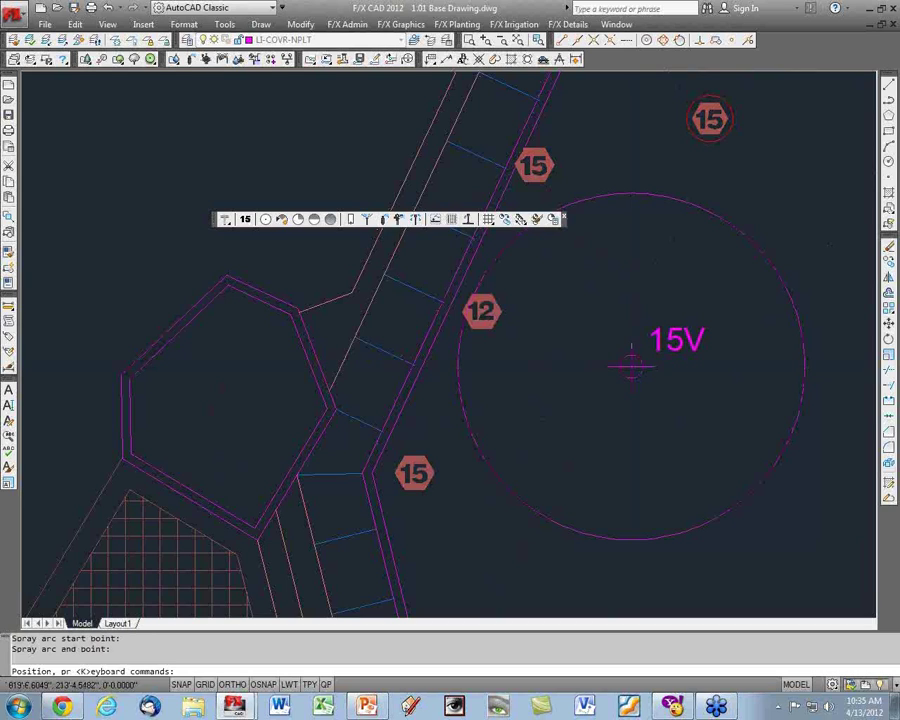
Try smaller radius settings on the variable-arc head being positioned, restoring it to 15' at 100%.
{"action": "key", "text": "minus"}
{"action": "key", "text": "plus"}
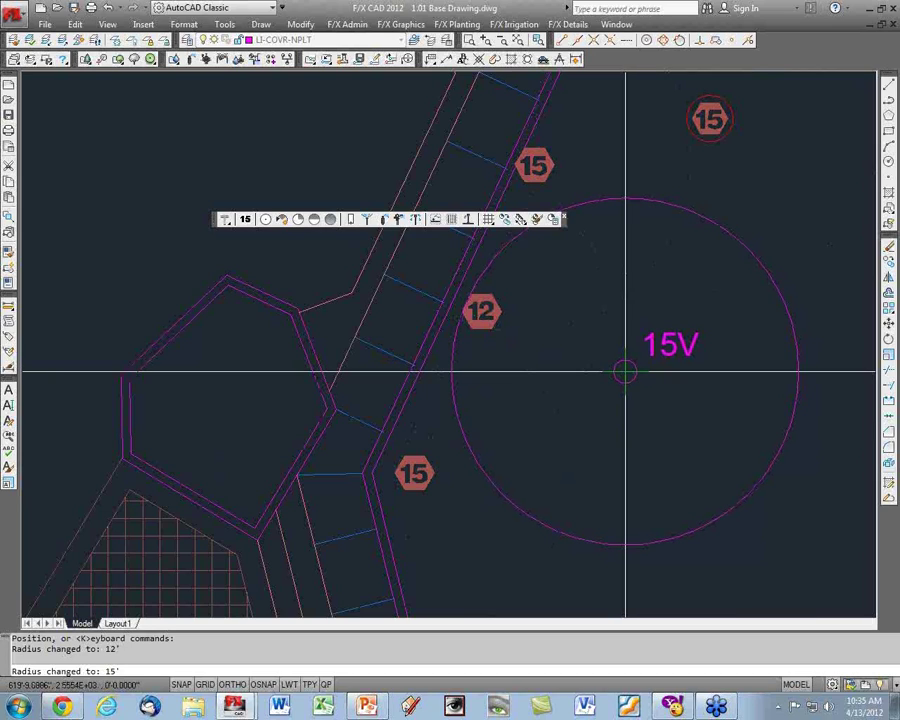
{"action": "key", "text": "minus"}
{"action": "key", "text": "plus"}
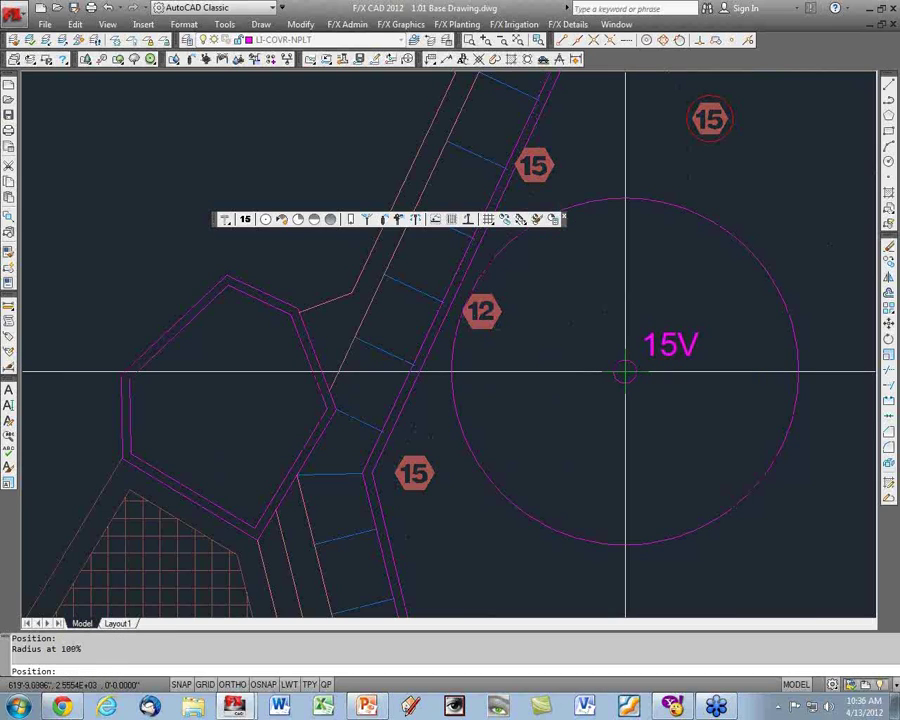
Place a variable-arc 15' spray head in the open area beyond the wall-side 12' head and define its spray arc.
{"action": "left_click", "coordinate": [625, 372]}
{"action": "key", "text": "Down"}
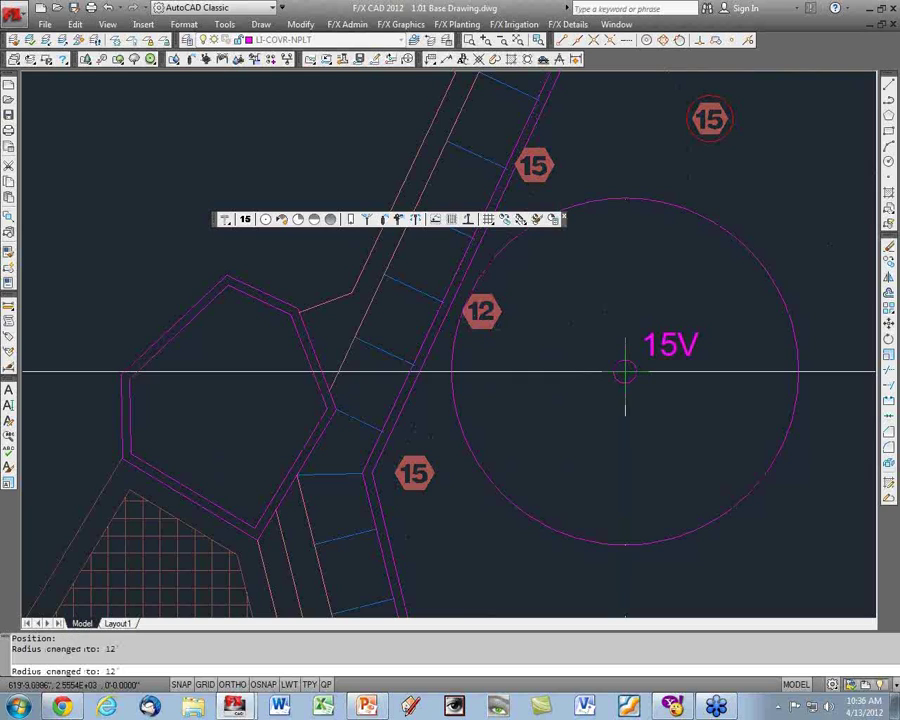
{"action": "key", "text": "Up"}
{"action": "key", "text": "Right"}
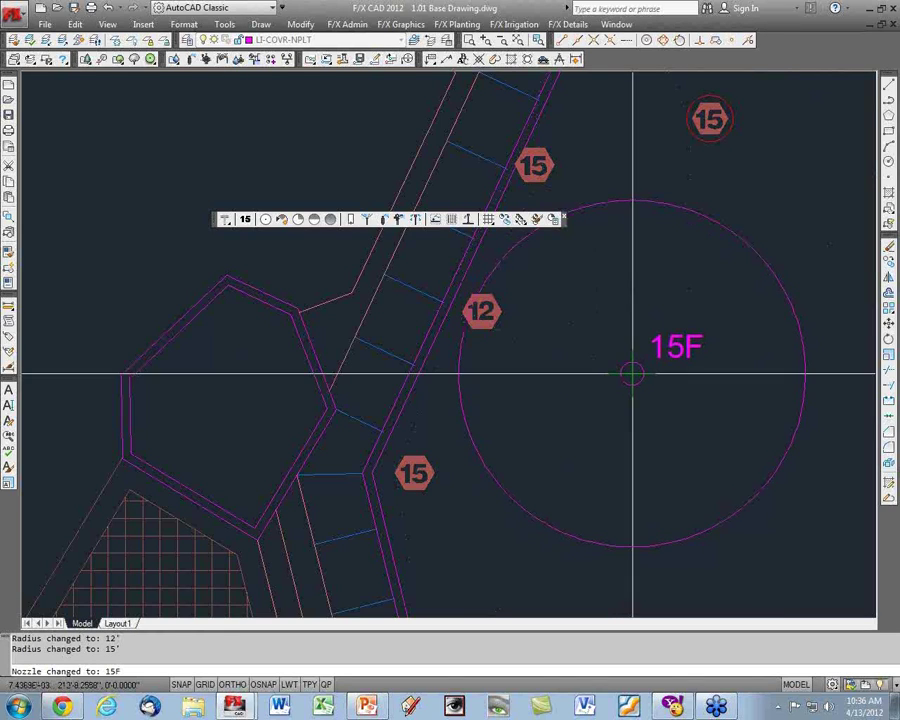
{"action": "key", "text": "Left"}
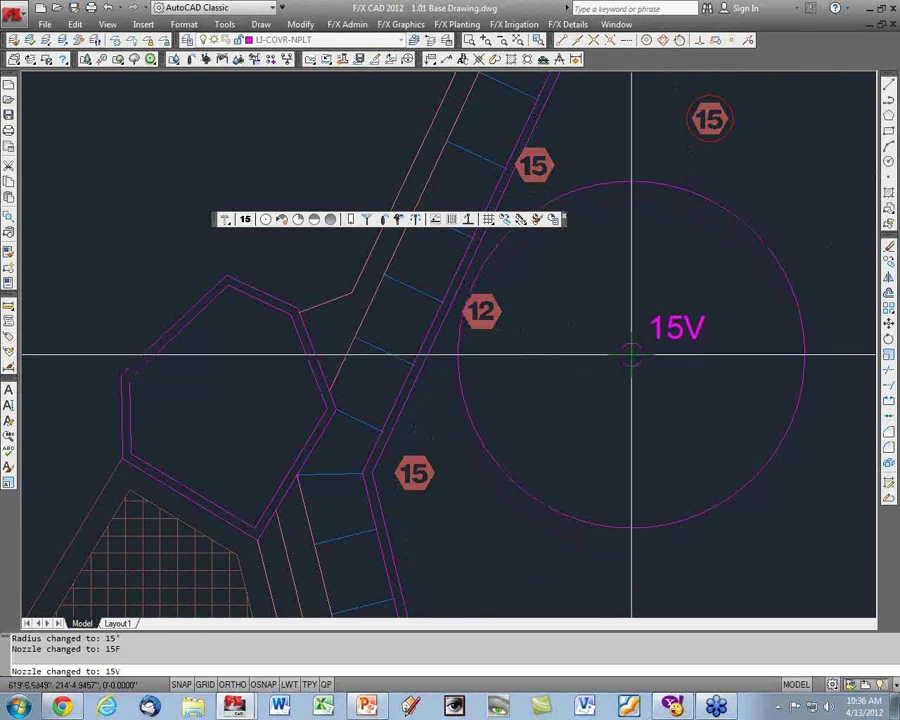
{"action": "left_click", "coordinate": [650, 360]}
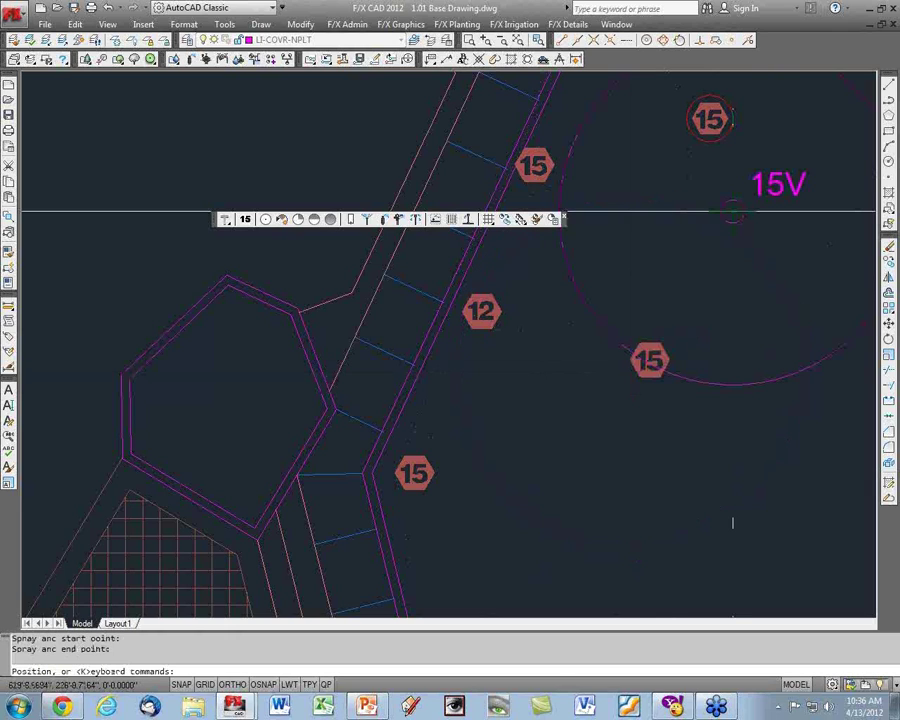
Place a full-circle 15' spray head below the new variable-arc head and finish placing heads.
{"action": "key", "text": "f"}
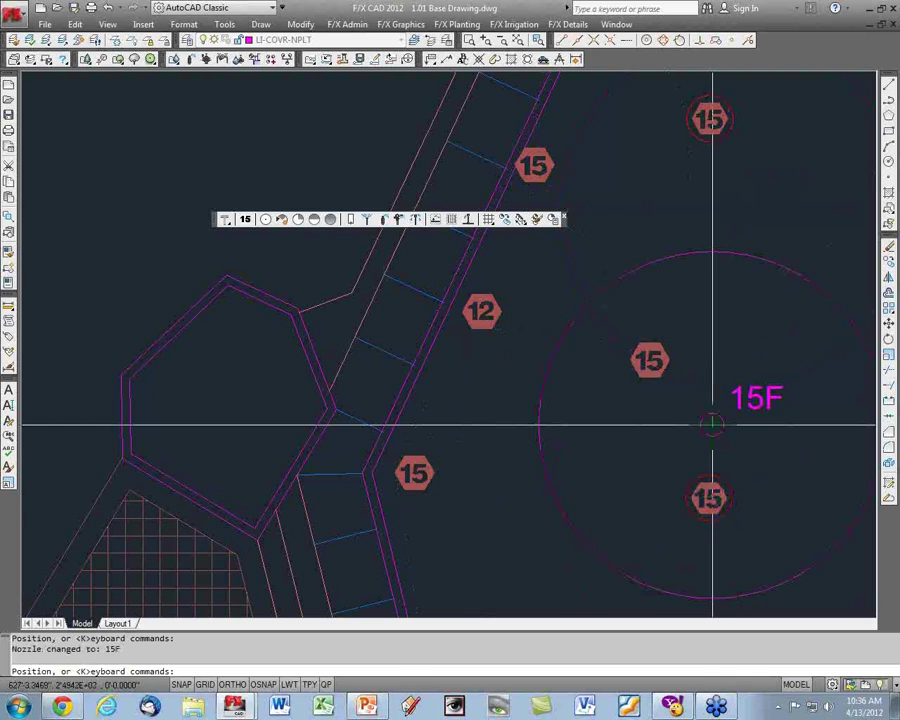
{"action": "scroll", "coordinate": [712, 425], "scroll_direction": "down", "scroll_amount": 2}
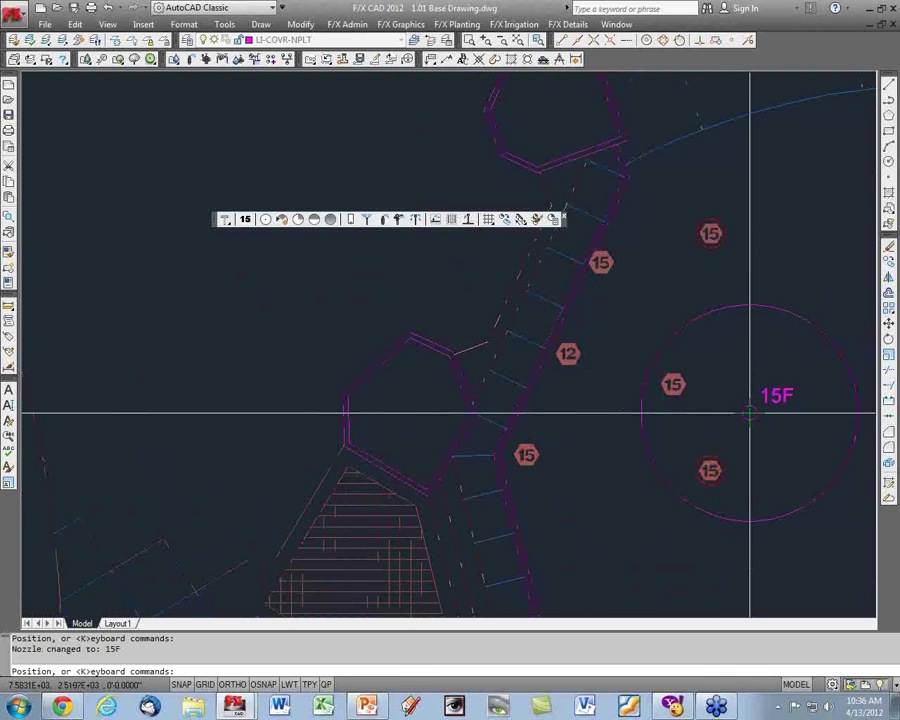
{"action": "key", "text": "Return"}
{"action": "key", "text": "Escape"}
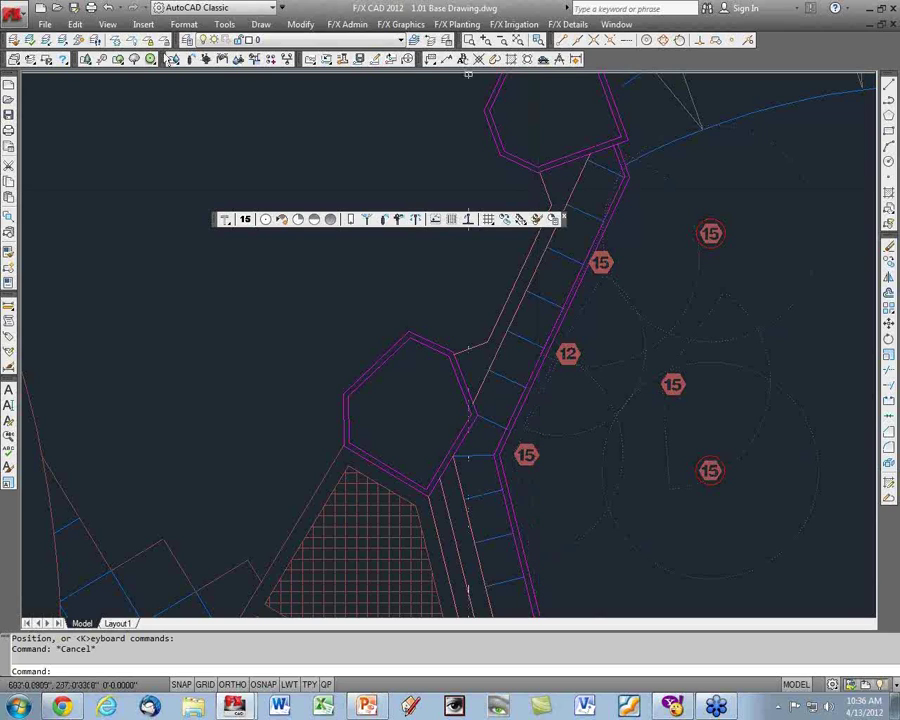
Bring up Rain Bird's Shrub Spray series as candidates for another head in the irrigation project.
{"action": "left_click", "coordinate": [468, 59]}
{"action": "left_click", "coordinate": [317, 432]}
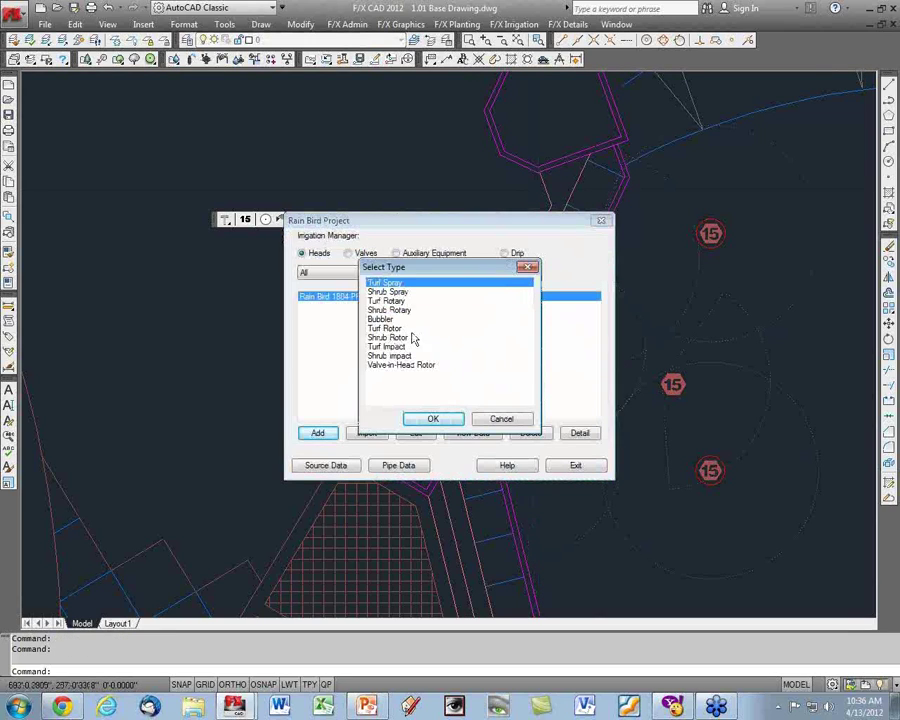
{"action": "left_click", "coordinate": [390, 291]}
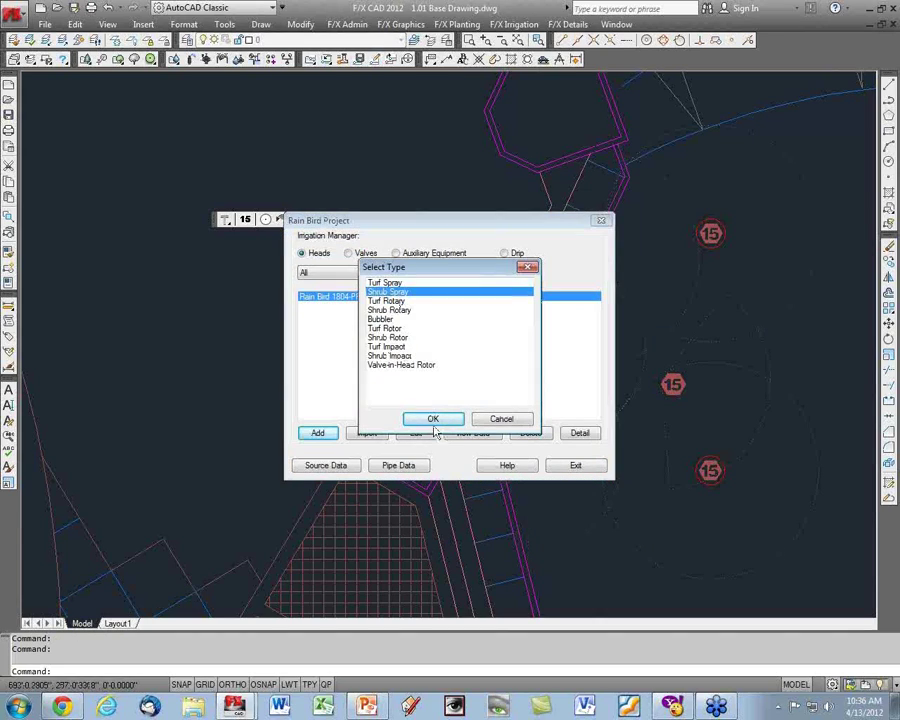
{"action": "left_click", "coordinate": [438, 420]}
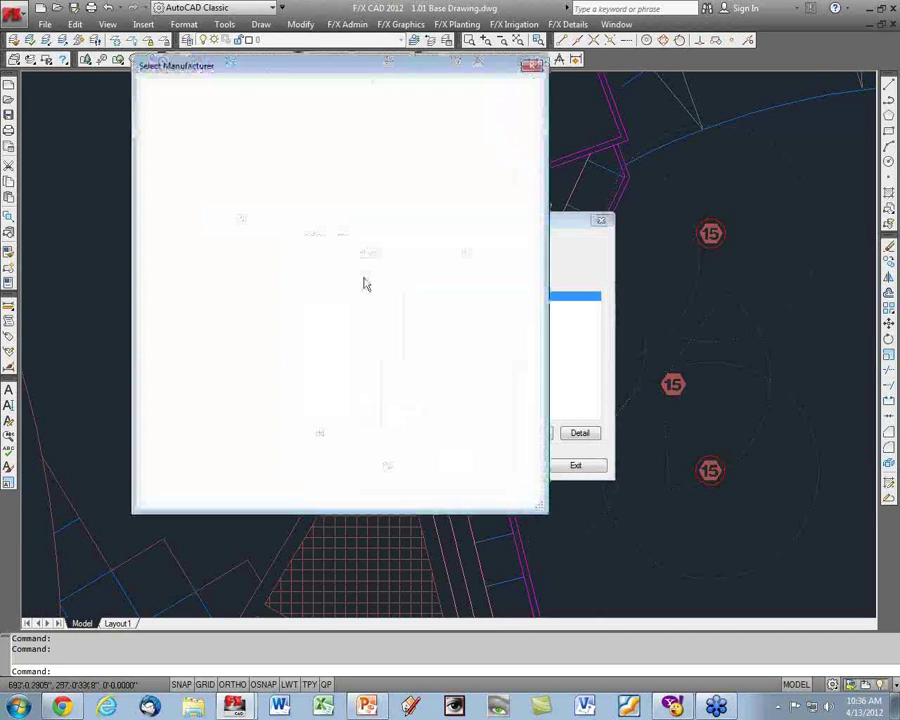
{"action": "left_click", "coordinate": [322, 319]}
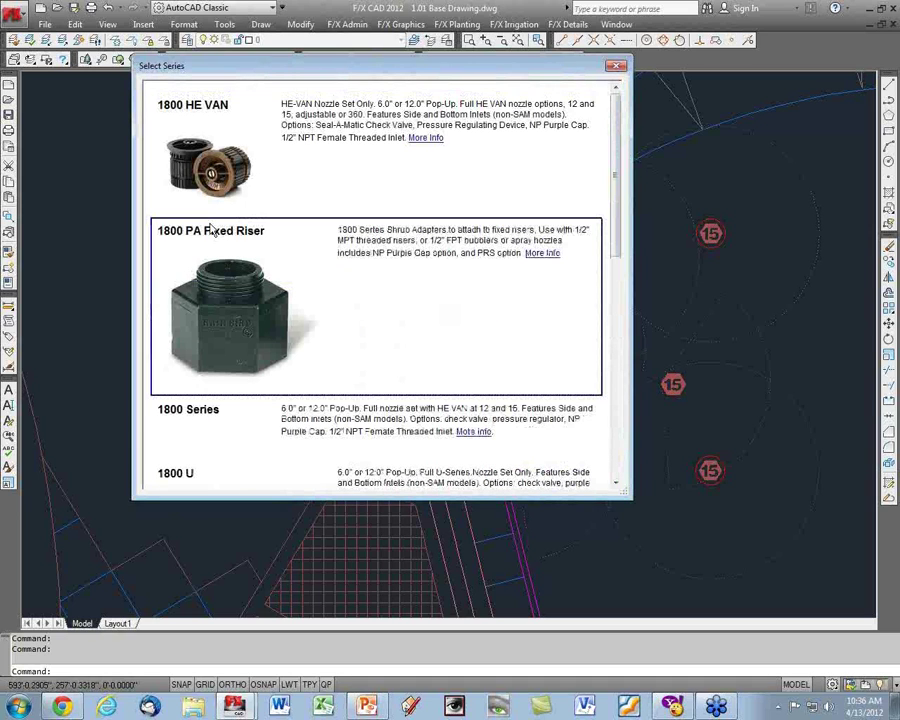
Look through the Rain Bird shrub spray series, including the 1800 and RD 1800 ranges, without adding a head.
{"action": "left_click_drag", "start_coordinate": [619, 229], "coordinate": [631, 353]}
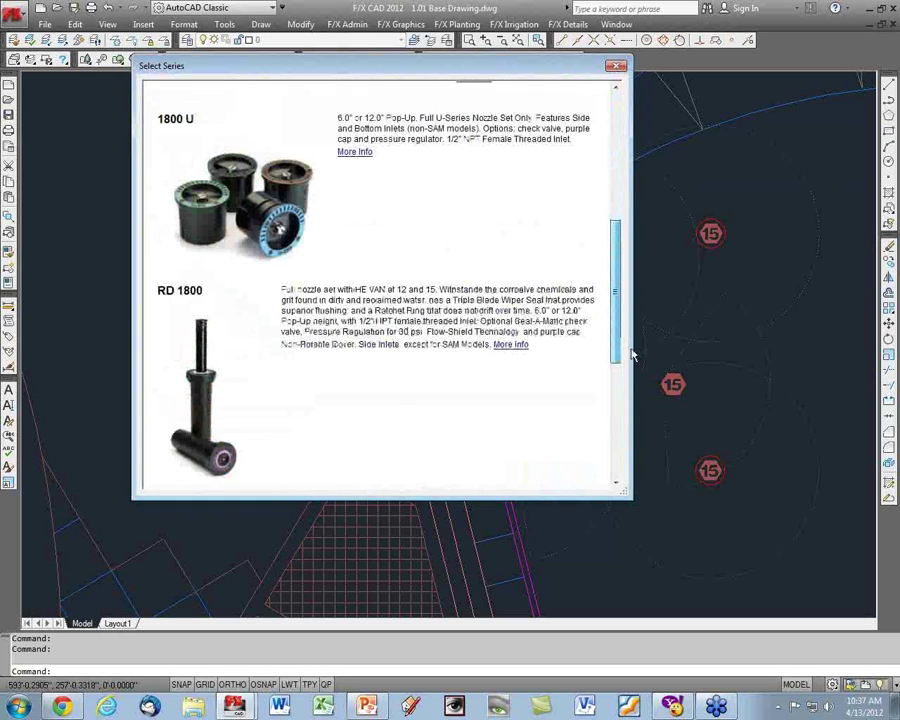
{"action": "scroll", "coordinate": [624, 333], "scroll_direction": "down", "scroll_amount": 1}
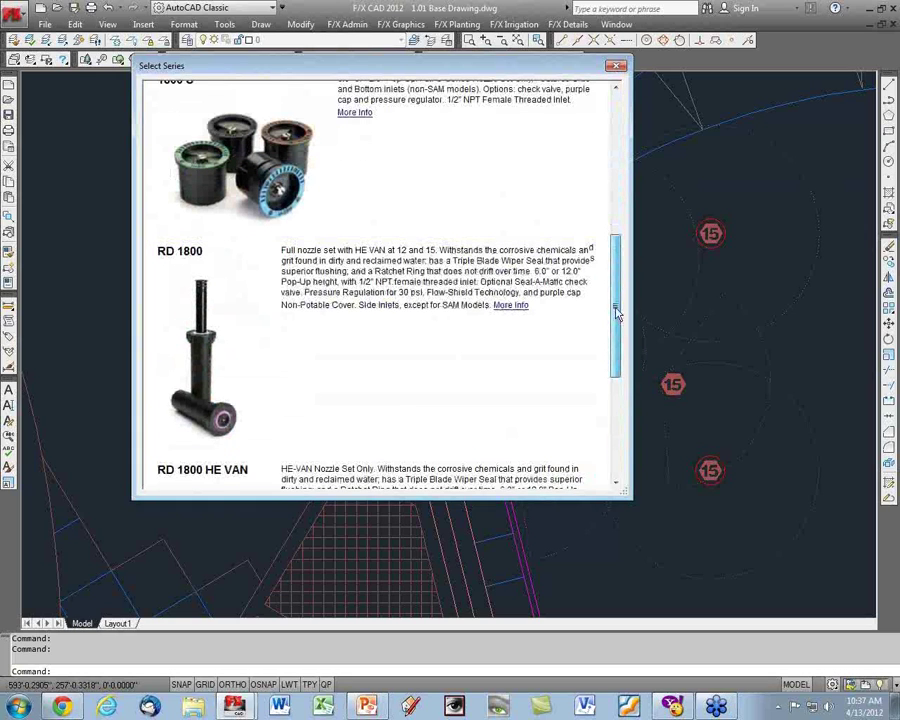
{"action": "scroll", "coordinate": [617, 314], "scroll_direction": "down", "scroll_amount": 1}
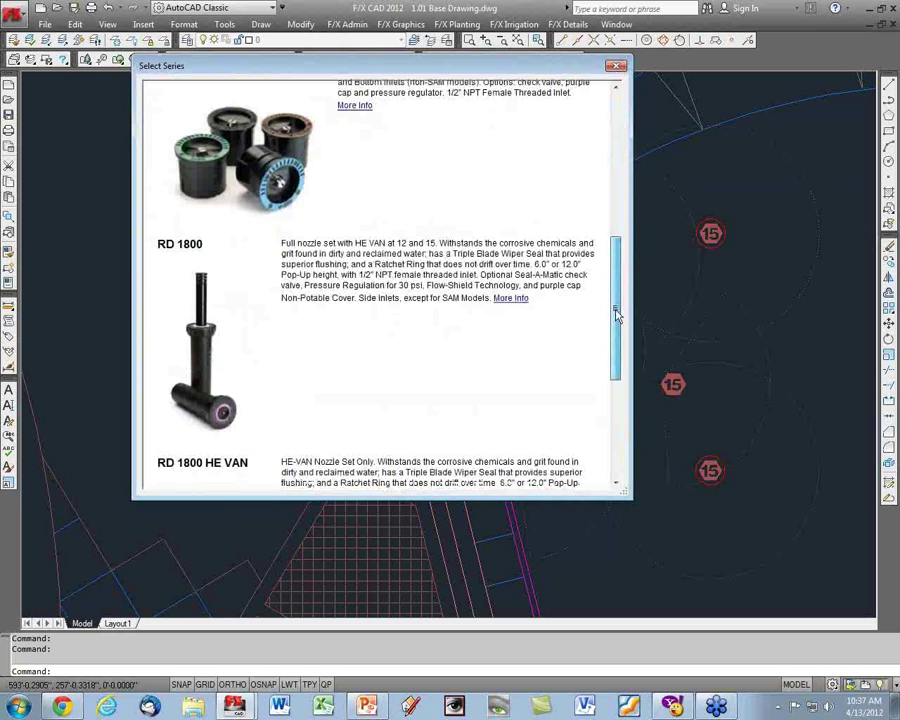
{"action": "left_click_drag", "start_coordinate": [617, 314], "coordinate": [620, 362]}
{"action": "left_click", "coordinate": [306, 368]}
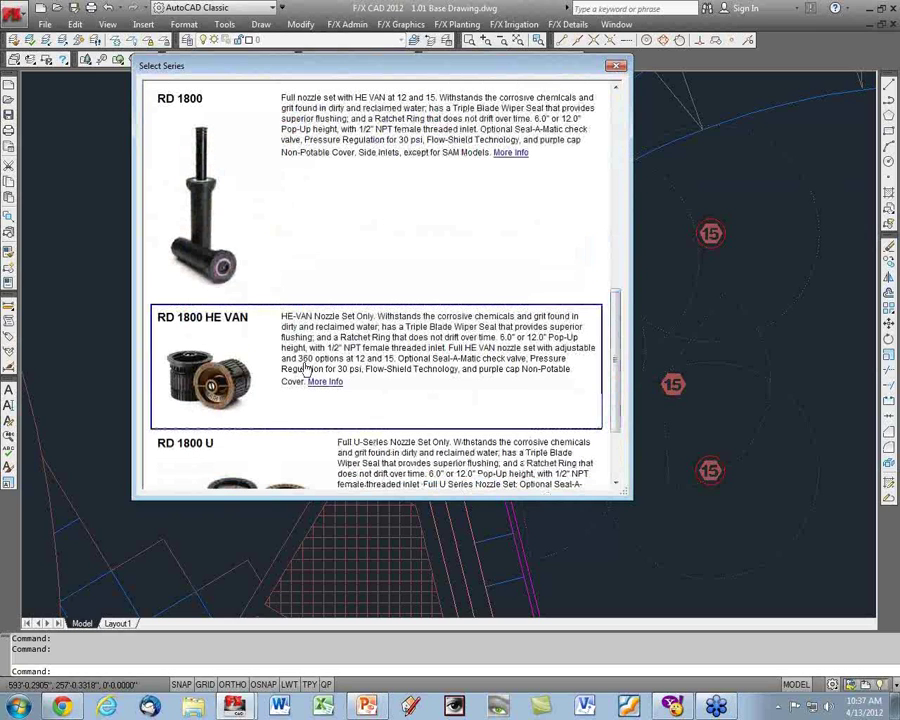
{"action": "left_click", "coordinate": [428, 95]}
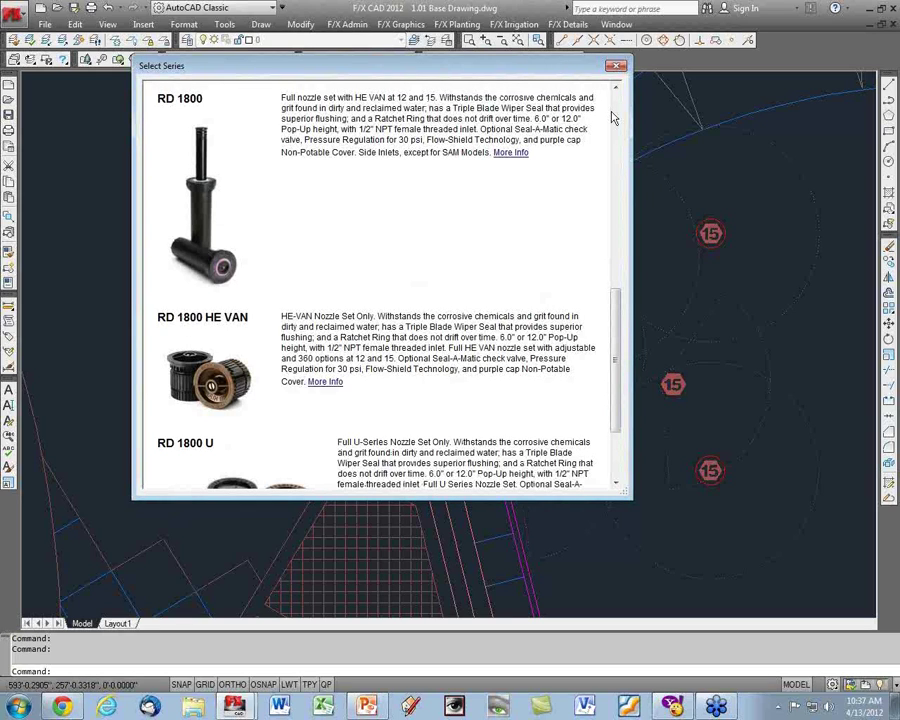
{"action": "scroll", "coordinate": [613, 118], "scroll_direction": "up", "scroll_amount": 3}
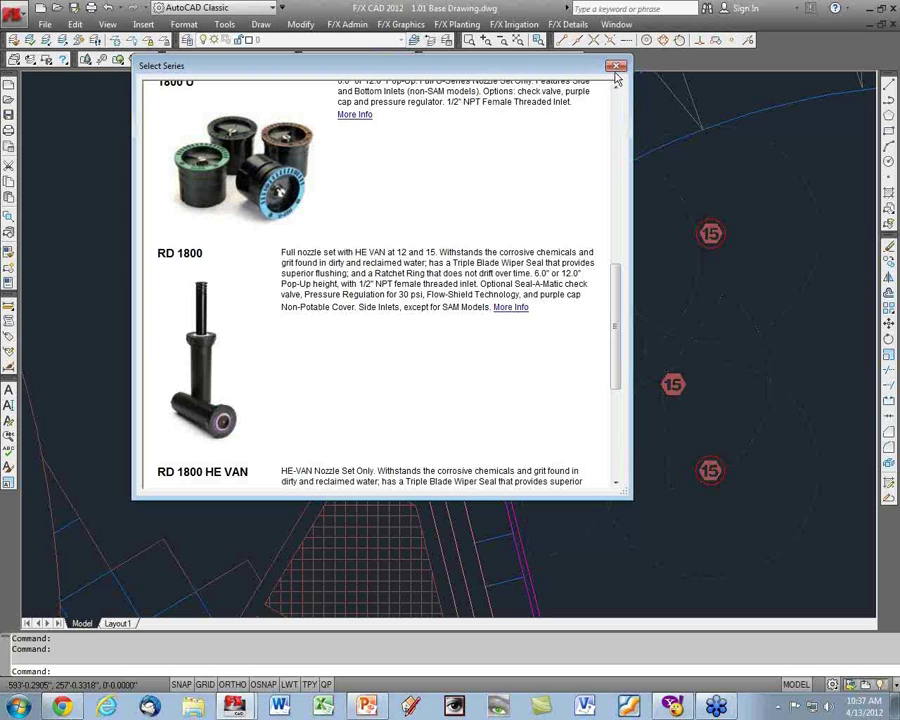
{"action": "left_click", "coordinate": [620, 67]}
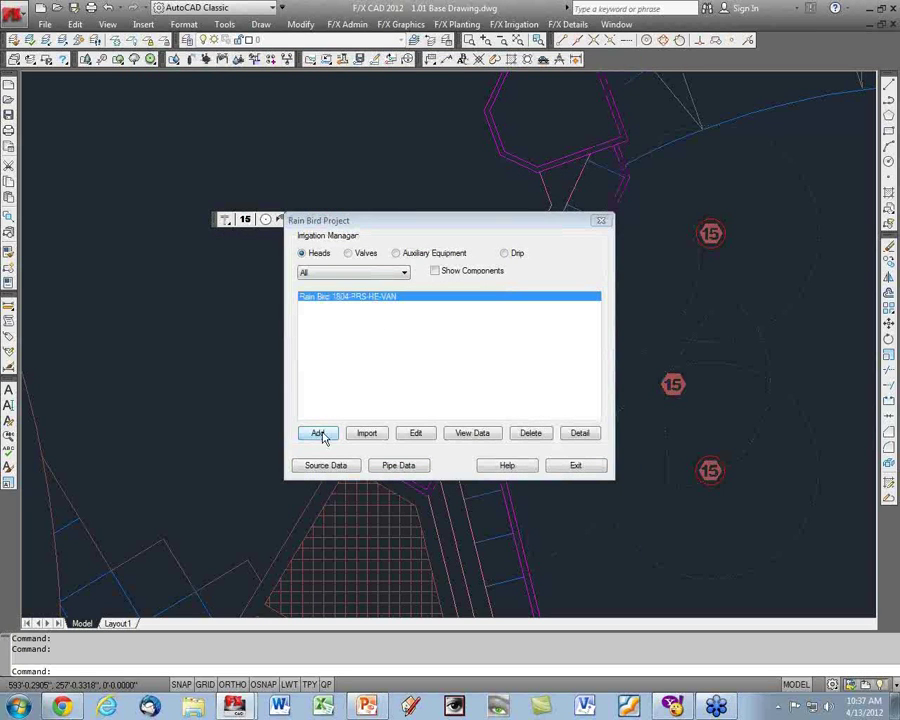
{"action": "left_click", "coordinate": [320, 435]}
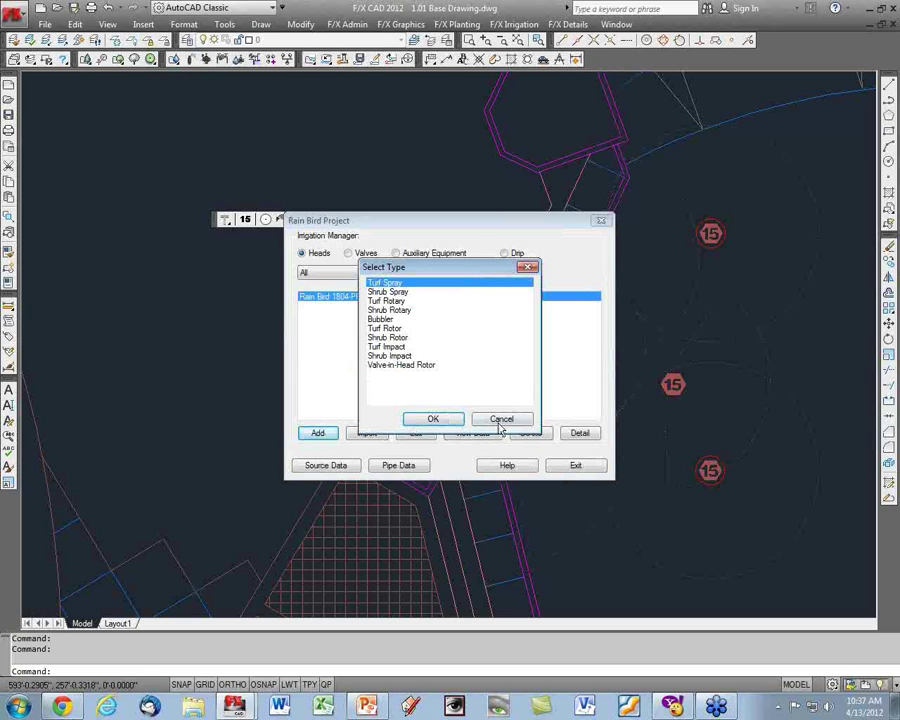
{"action": "left_click", "coordinate": [500, 424]}
Start adding an Area for Dripline from Rain Bird to the project's drip equipment.
{"action": "left_click", "coordinate": [505, 254]}
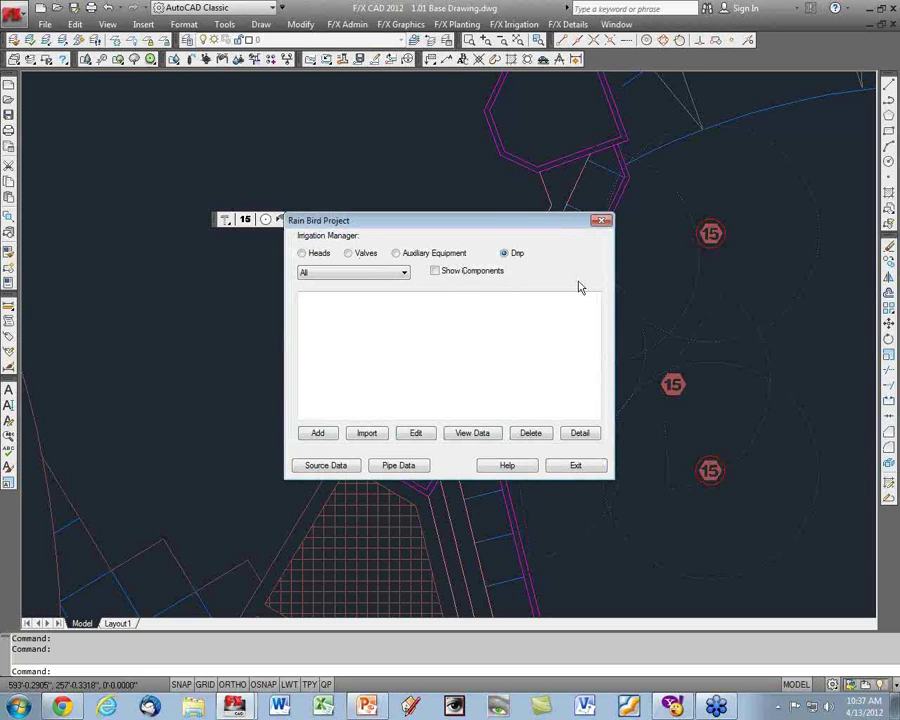
{"action": "left_click", "coordinate": [320, 434]}
{"action": "left_click", "coordinate": [420, 338]}
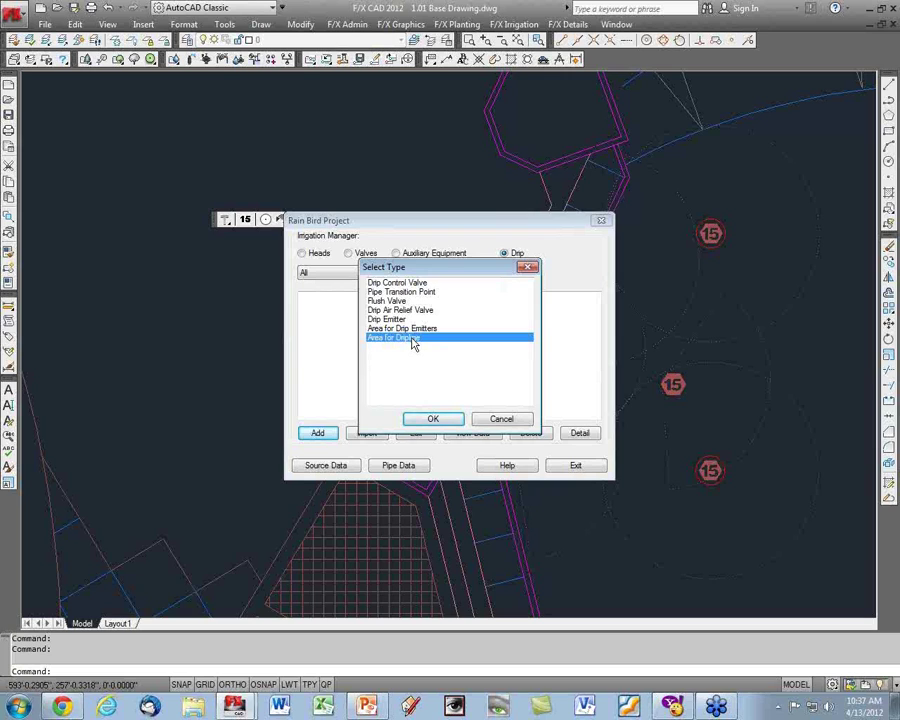
{"action": "left_click", "coordinate": [437, 426]}
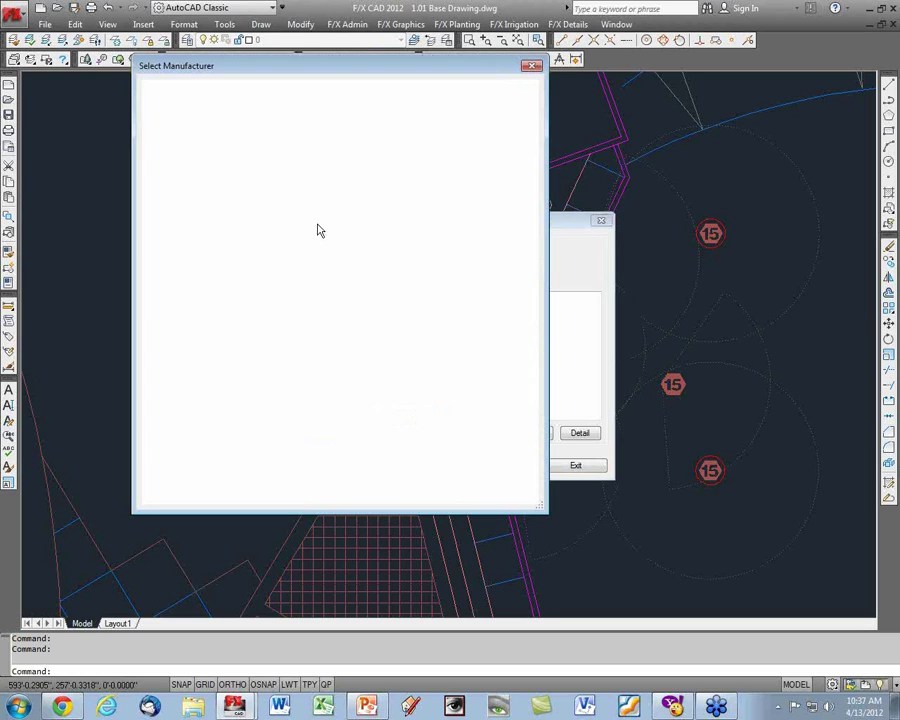
{"action": "left_click", "coordinate": [269, 399]}
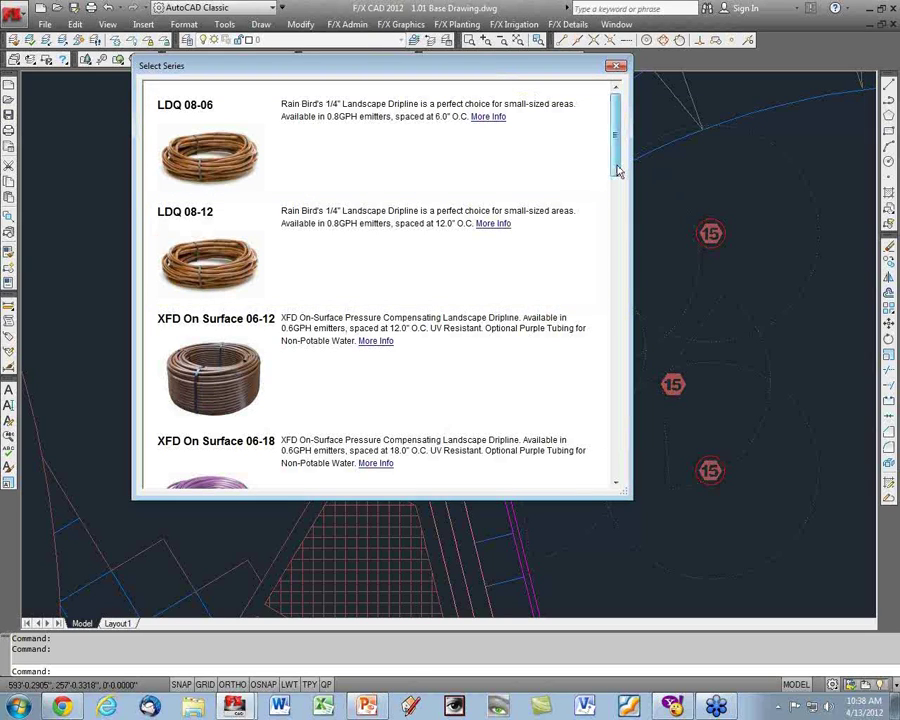
Review the Rain Bird LDQ, XFD and XFS dripline series and choose XFS Sub Surface 09-12.
{"action": "scroll", "coordinate": [618, 171], "scroll_direction": "down", "scroll_amount": 1}
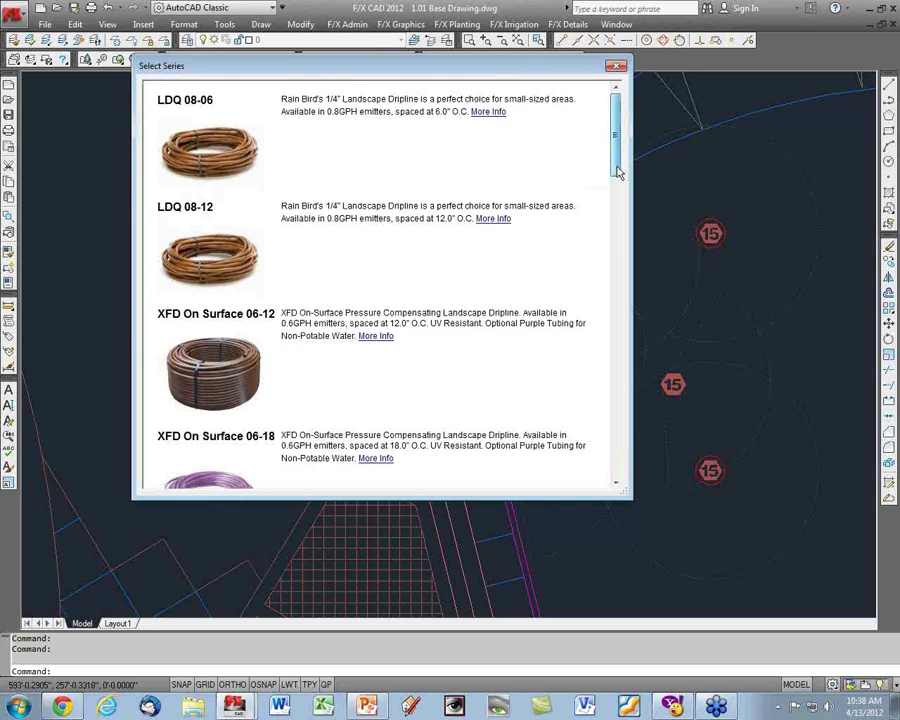
{"action": "left_click_drag", "start_coordinate": [618, 171], "coordinate": [618, 193]}
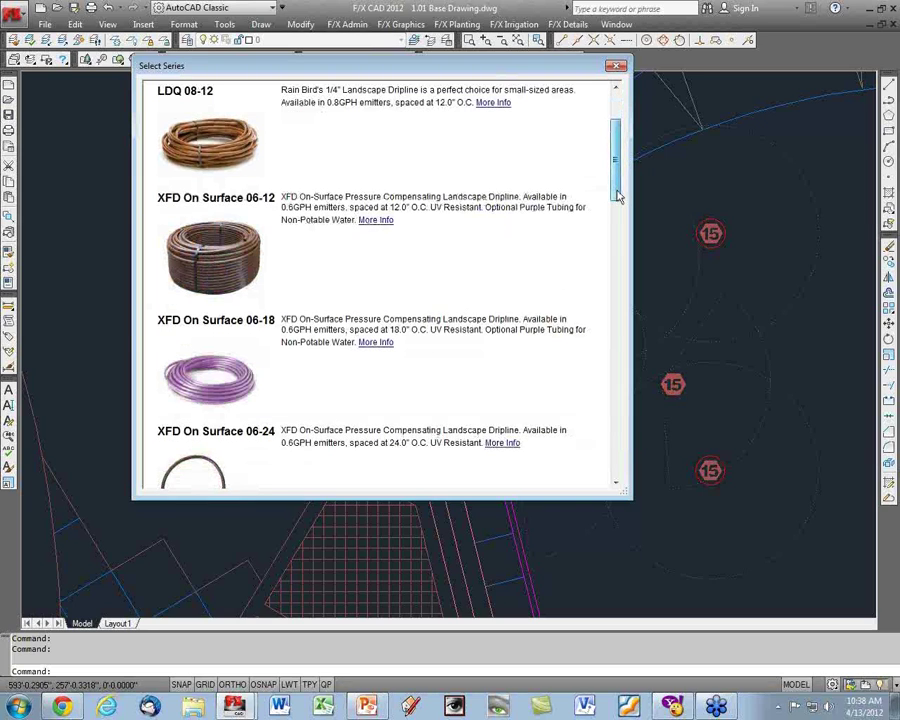
{"action": "scroll", "coordinate": [617, 195], "scroll_direction": "down", "scroll_amount": 1}
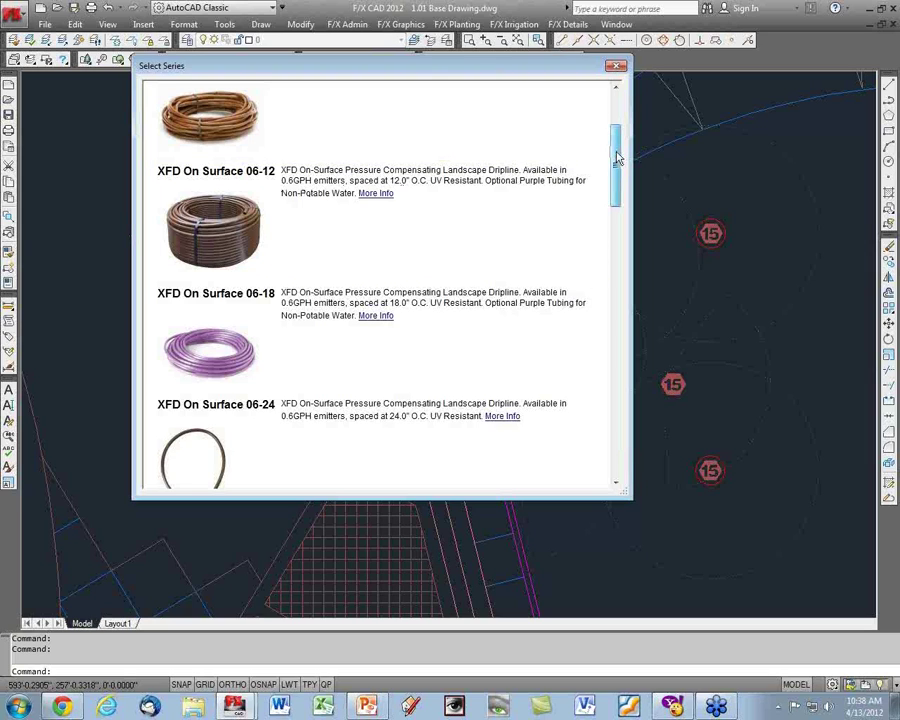
{"action": "left_click_drag", "start_coordinate": [617, 157], "coordinate": [627, 317]}
{"action": "left_click", "coordinate": [379, 187]}
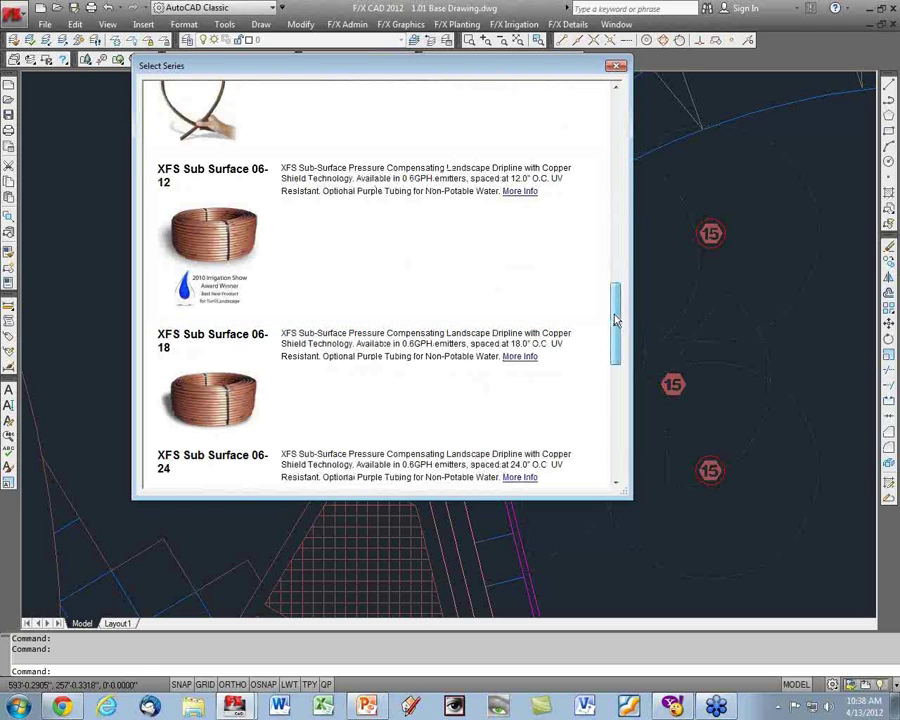
{"action": "left_click_drag", "start_coordinate": [617, 320], "coordinate": [621, 358]}
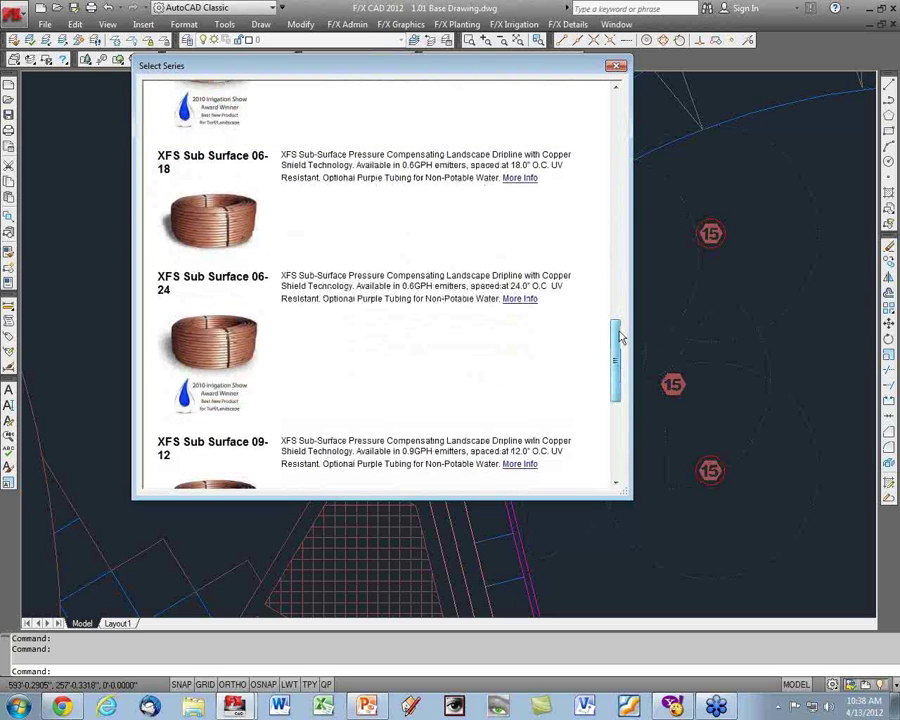
{"action": "left_click_drag", "start_coordinate": [621, 338], "coordinate": [623, 402]}
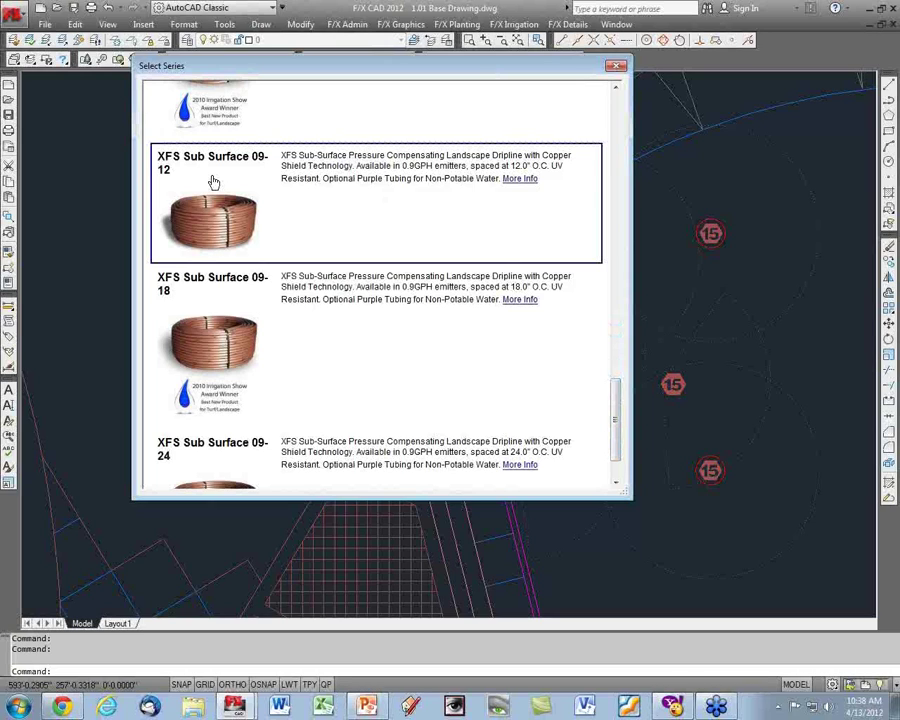
{"action": "left_click", "coordinate": [396, 176]}
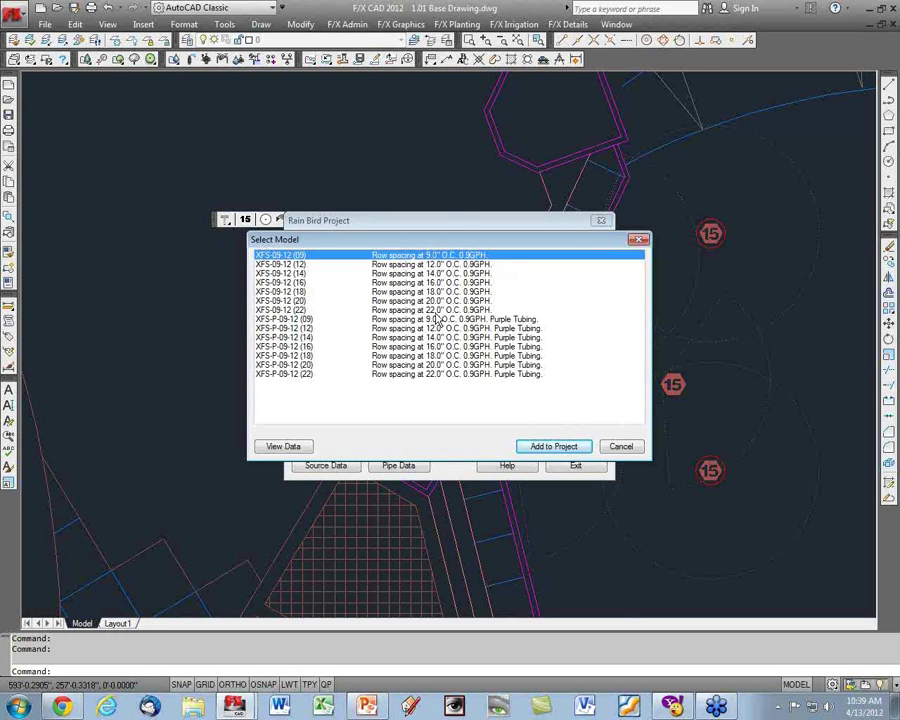
Compare the XFS-09-12 row spacings and add XFS-09-12 (12), with rows at 12.0" O.C., to the project at 30 PSI.
{"action": "left_click", "coordinate": [448, 264]}
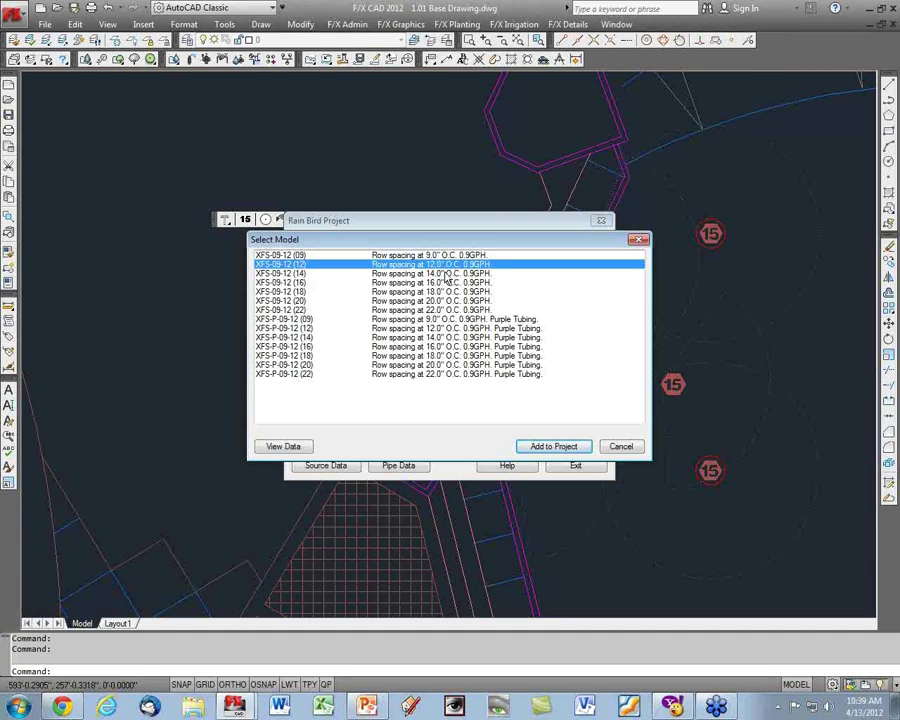
{"action": "left_click_drag", "start_coordinate": [449, 276], "coordinate": [454, 311]}
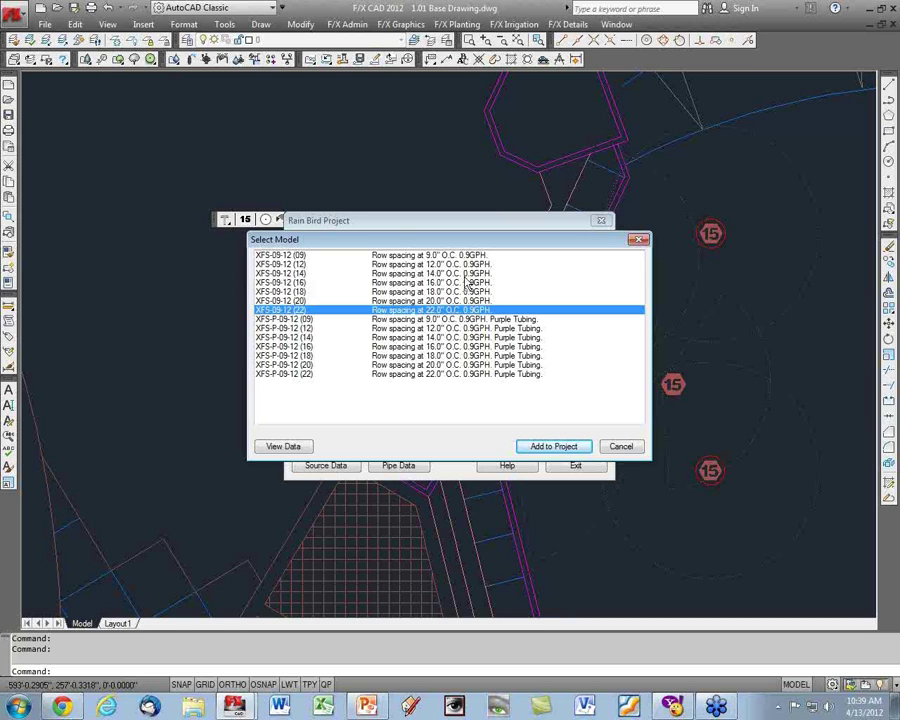
{"action": "left_click", "coordinate": [427, 265]}
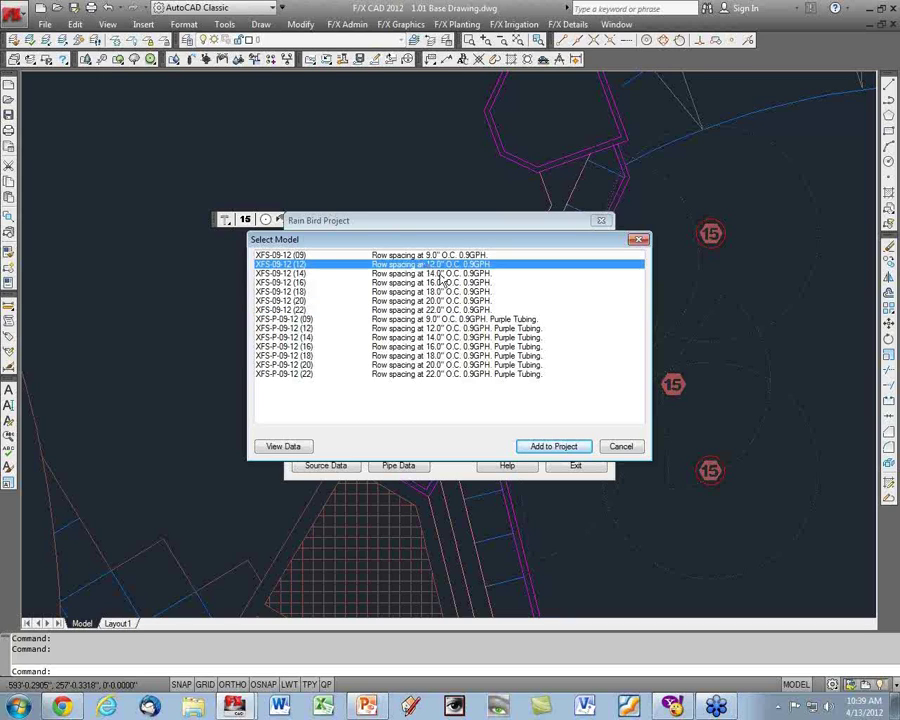
{"action": "left_click", "coordinate": [436, 273]}
{"action": "left_click", "coordinate": [439, 292]}
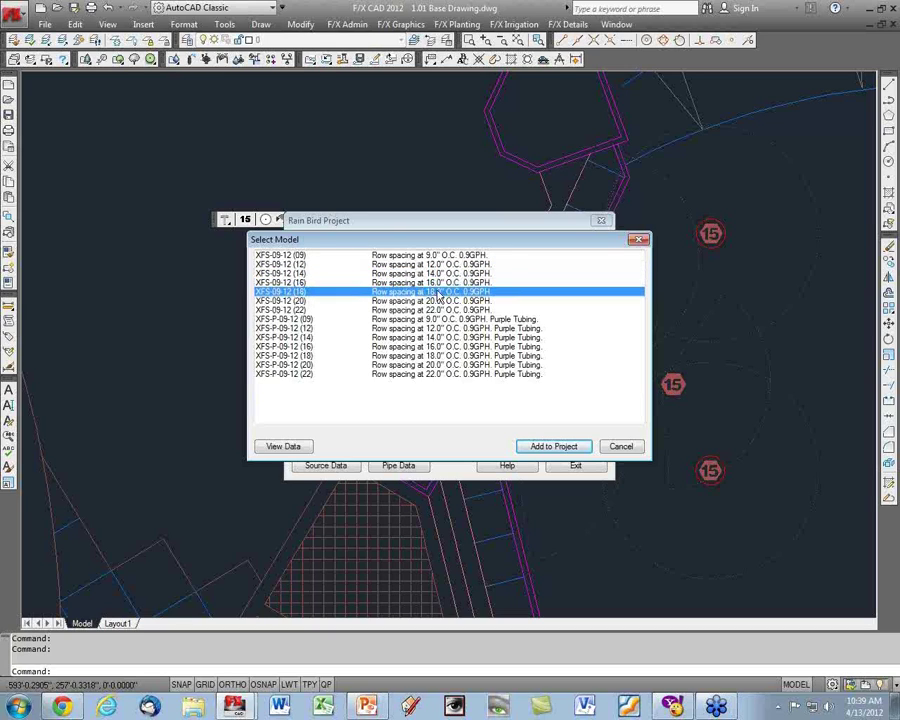
{"action": "left_click", "coordinate": [443, 283]}
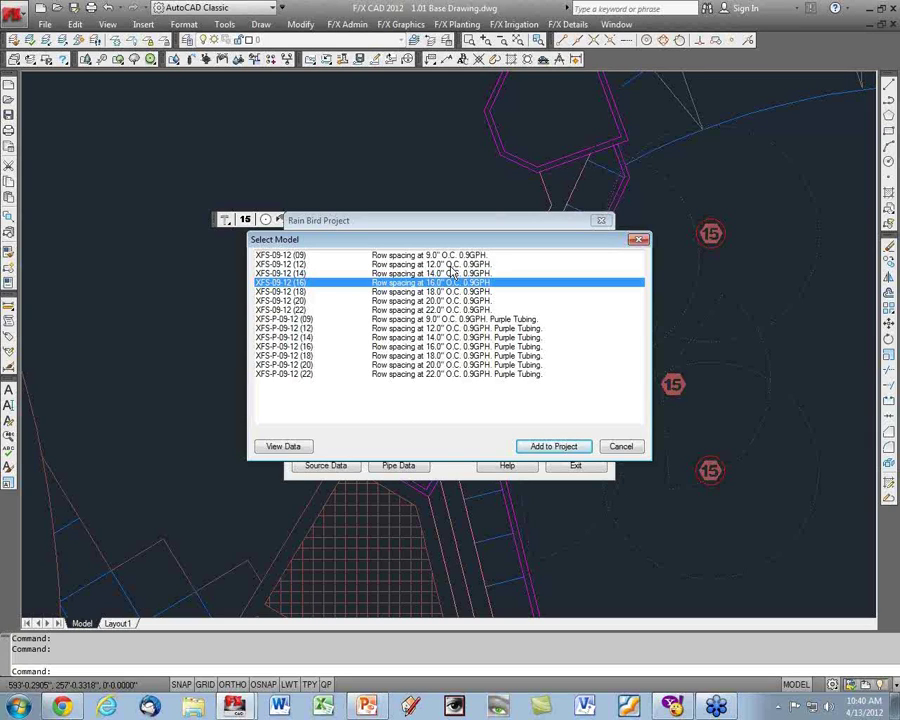
{"action": "left_click", "coordinate": [470, 264]}
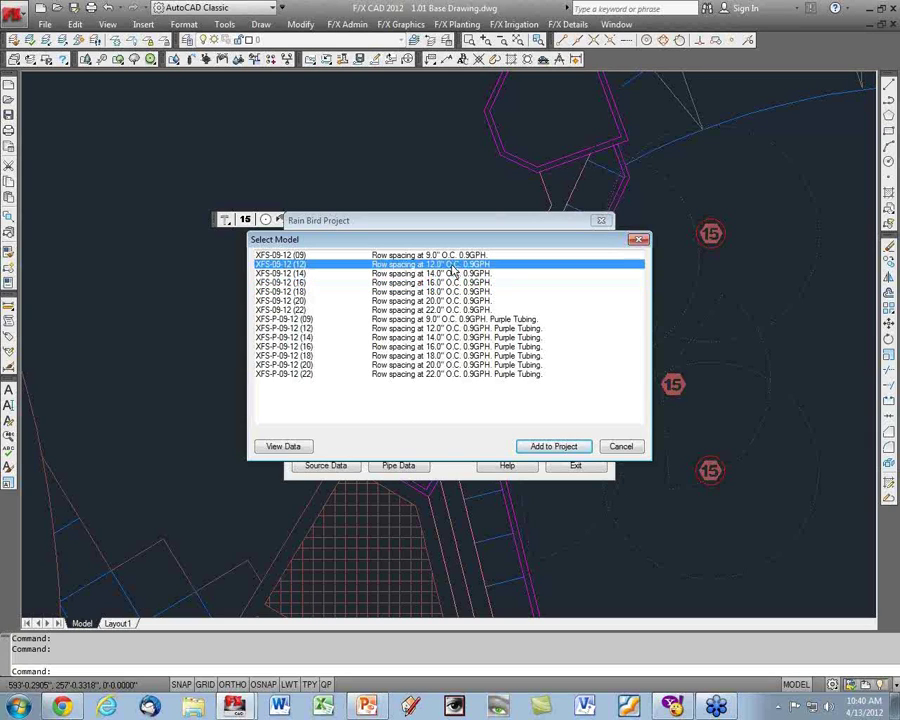
{"action": "left_click", "coordinate": [560, 447]}
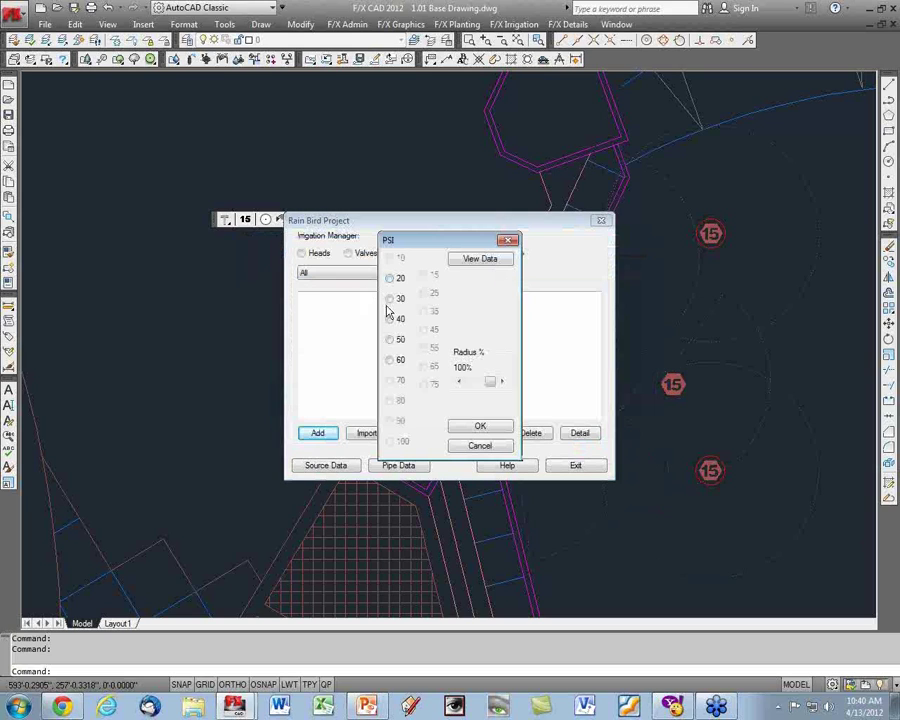
{"action": "left_click", "coordinate": [390, 300]}
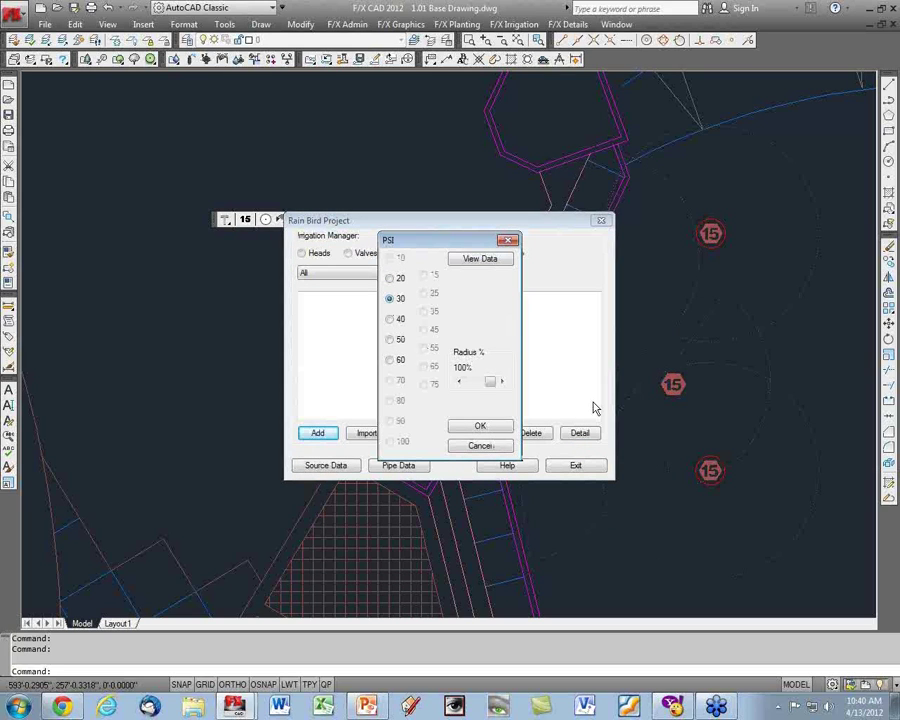
{"action": "left_click", "coordinate": [484, 427]}
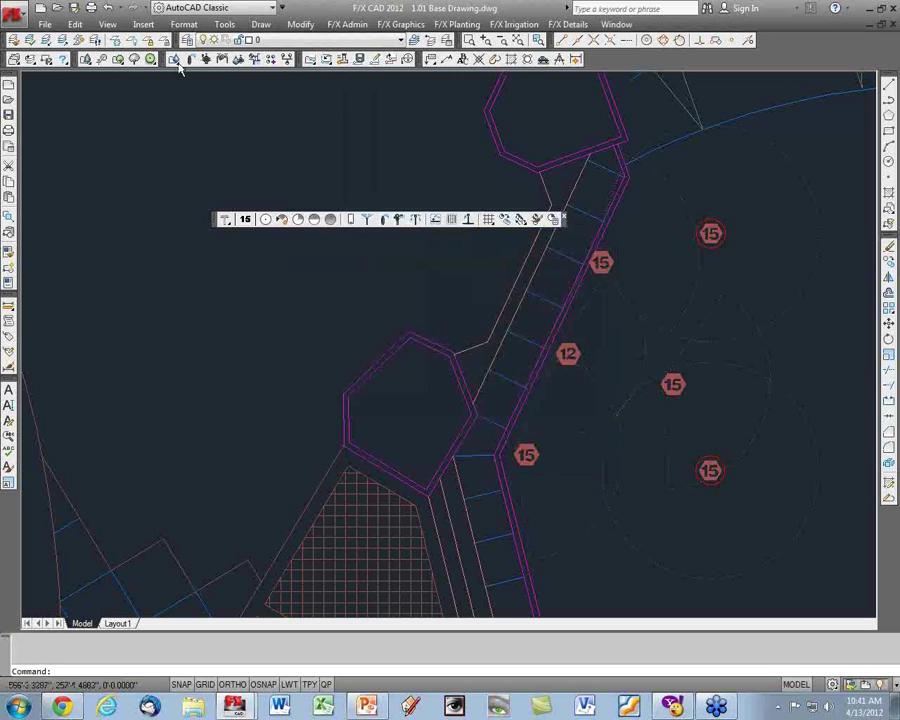
Start adding a Rain Bird controller to the irrigation project's auxiliary equipment and bring up its series.
{"action": "left_click", "coordinate": [175, 59]}
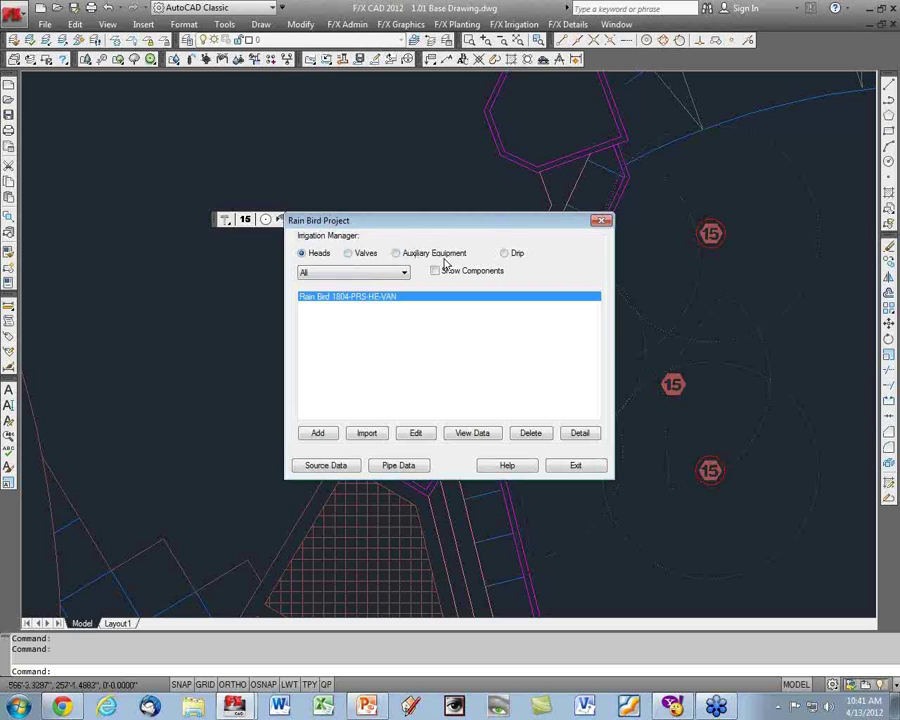
{"action": "left_click", "coordinate": [396, 254]}
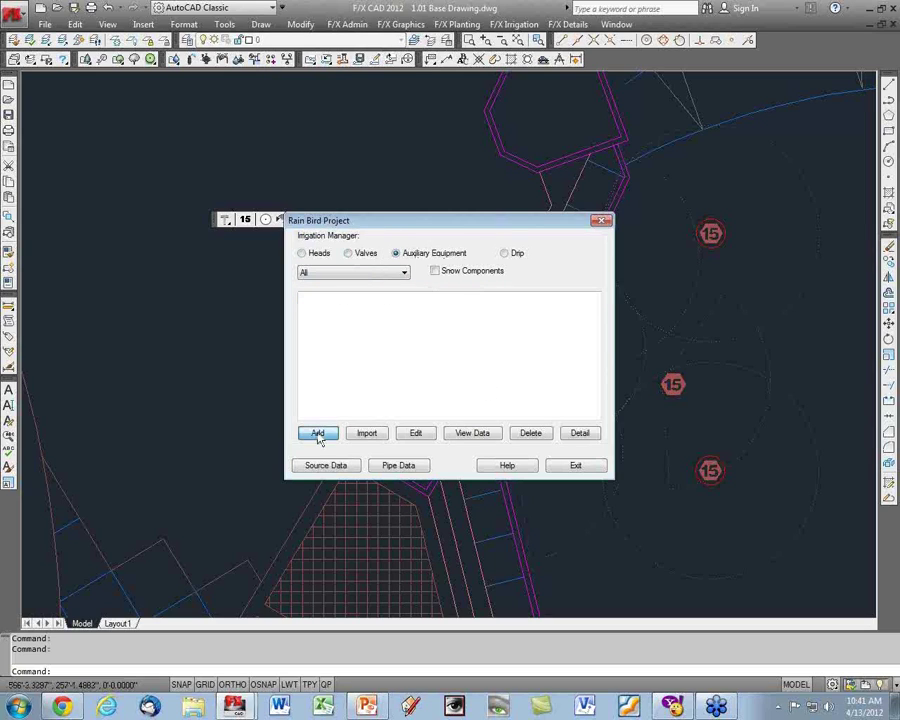
{"action": "left_click", "coordinate": [318, 433]}
{"action": "left_click", "coordinate": [376, 291]}
{"action": "left_click", "coordinate": [432, 416]}
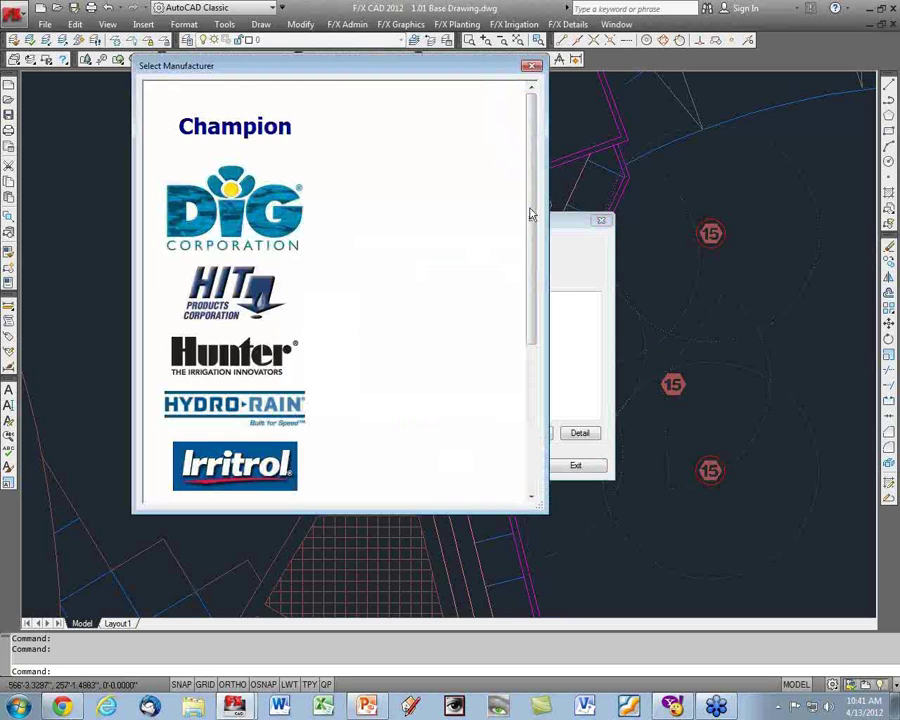
{"action": "left_click_drag", "start_coordinate": [530, 214], "coordinate": [556, 337]}
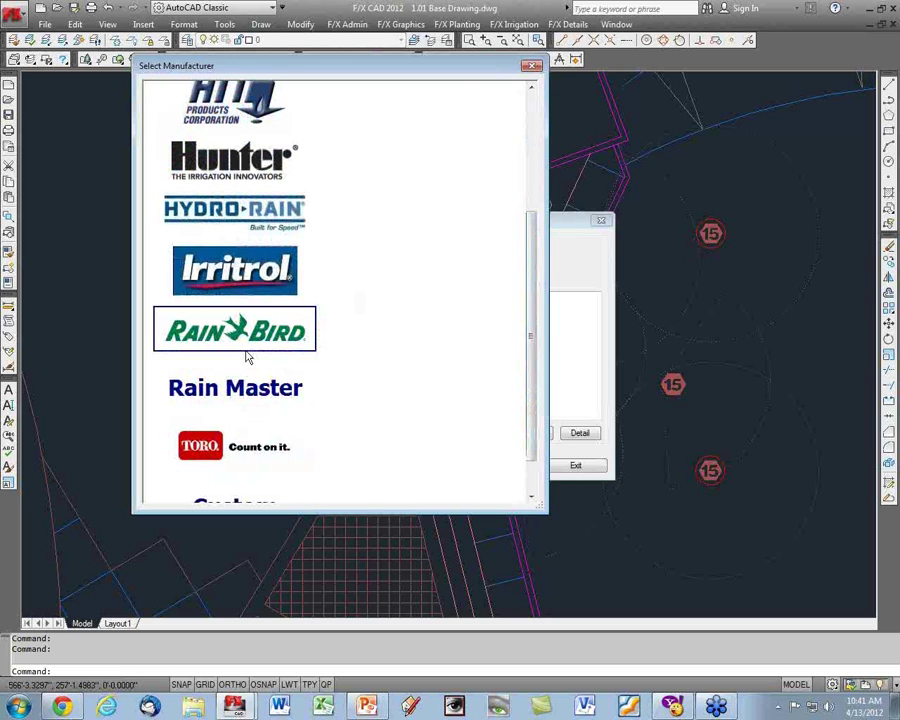
{"action": "left_click", "coordinate": [248, 348]}
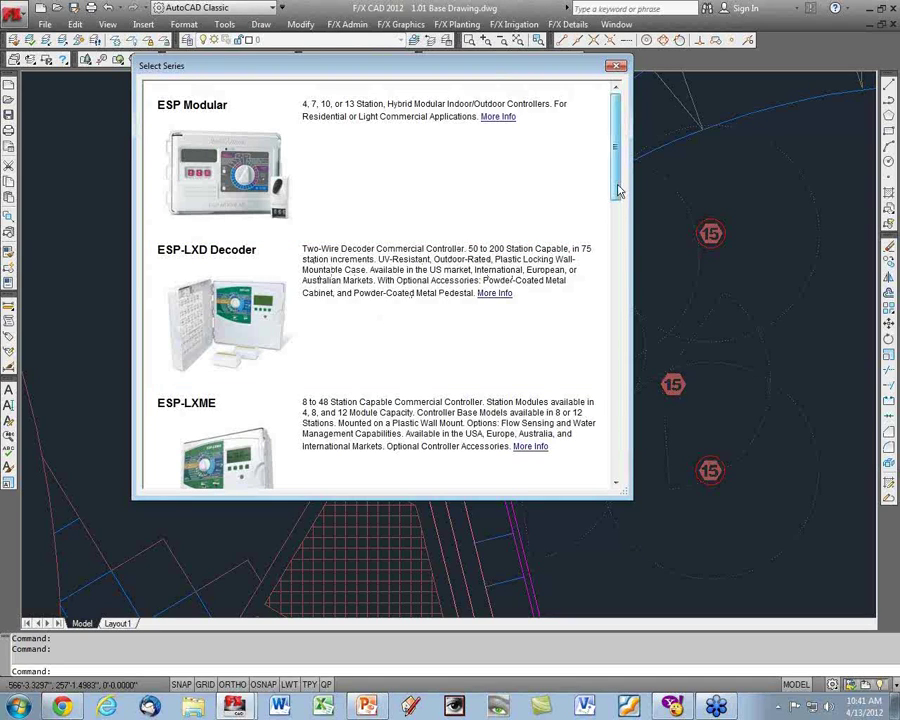
Look through the Rain Bird controller series, comparing ESP Modular, ESP-LXD Decoder, ESP-LXME and the ESP-LXME cabinet and pedestal versions.
{"action": "left_click_drag", "start_coordinate": [618, 190], "coordinate": [626, 231]}
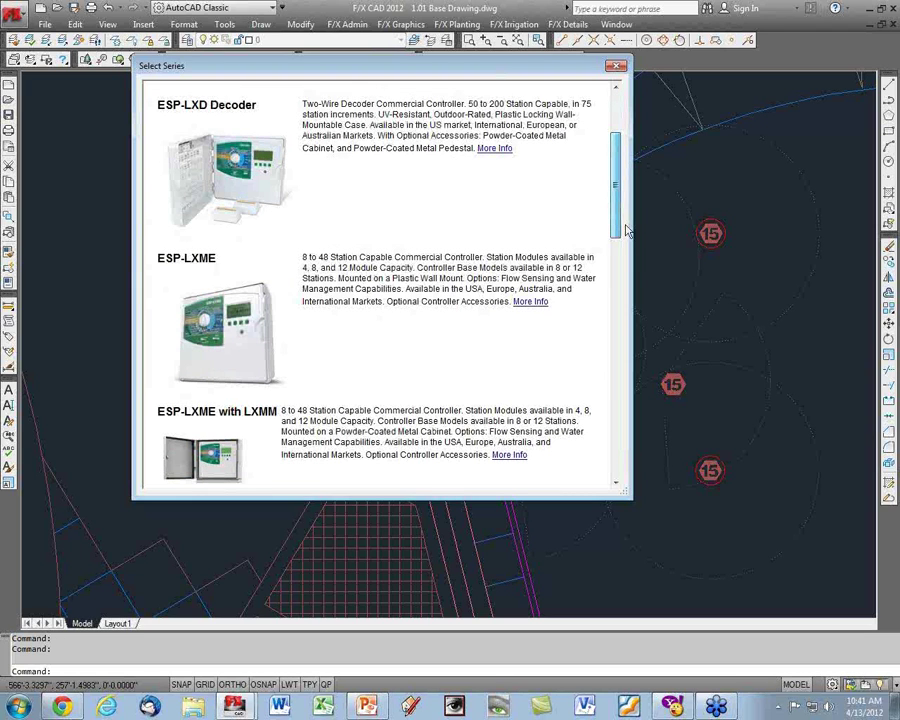
{"action": "scroll", "coordinate": [388, 230], "scroll_direction": "down", "scroll_amount": 1}
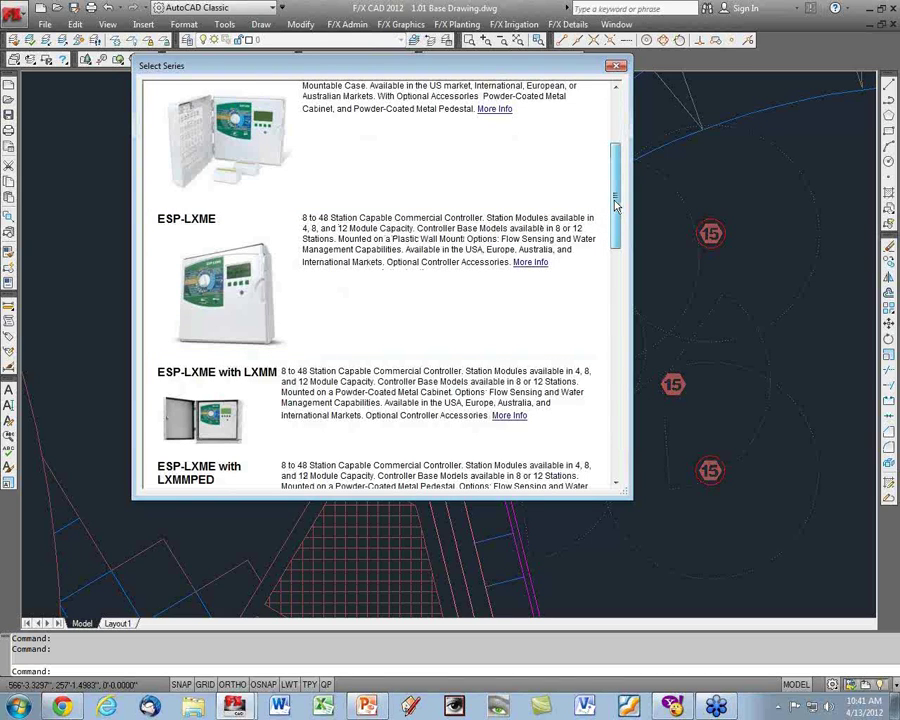
{"action": "scroll", "coordinate": [449, 110], "scroll_direction": "up", "scroll_amount": 3}
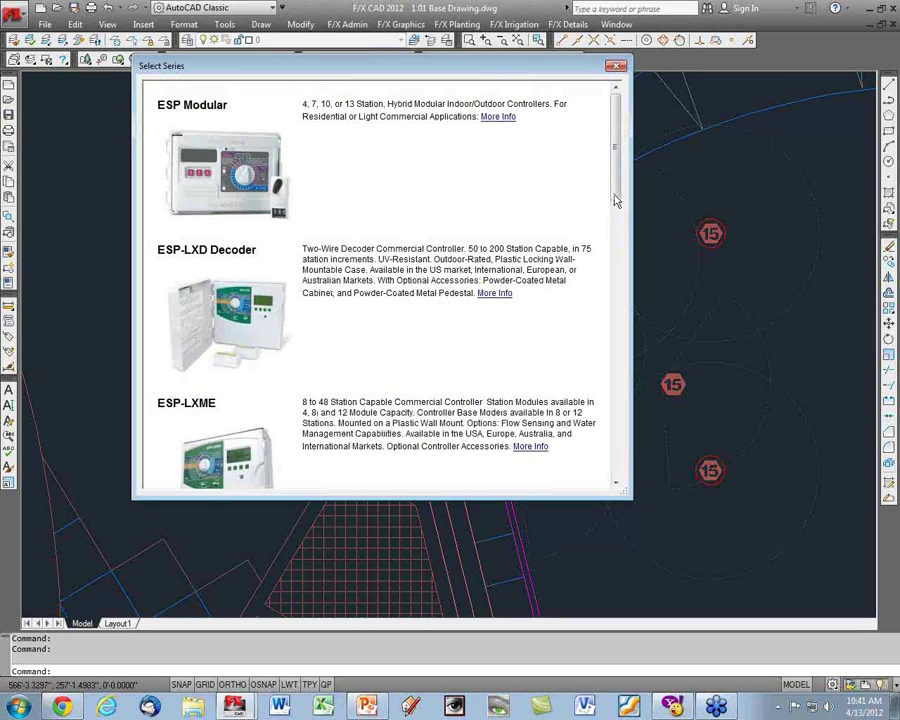
{"action": "left_click_drag", "start_coordinate": [618, 200], "coordinate": [621, 229]}
{"action": "left_click", "coordinate": [344, 140]}
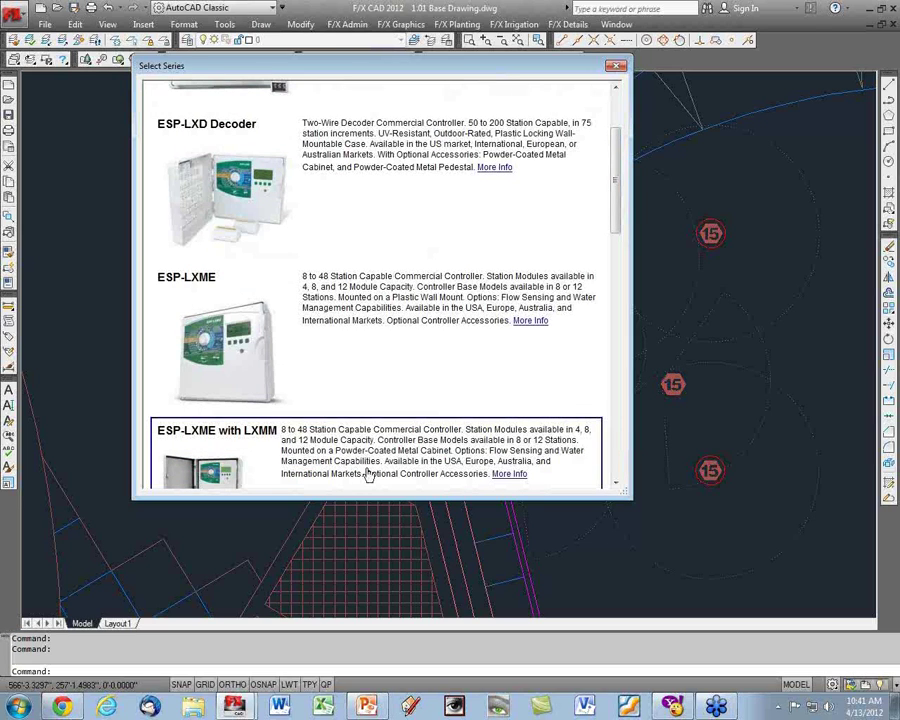
{"action": "left_click_drag", "start_coordinate": [616, 190], "coordinate": [616, 188]}
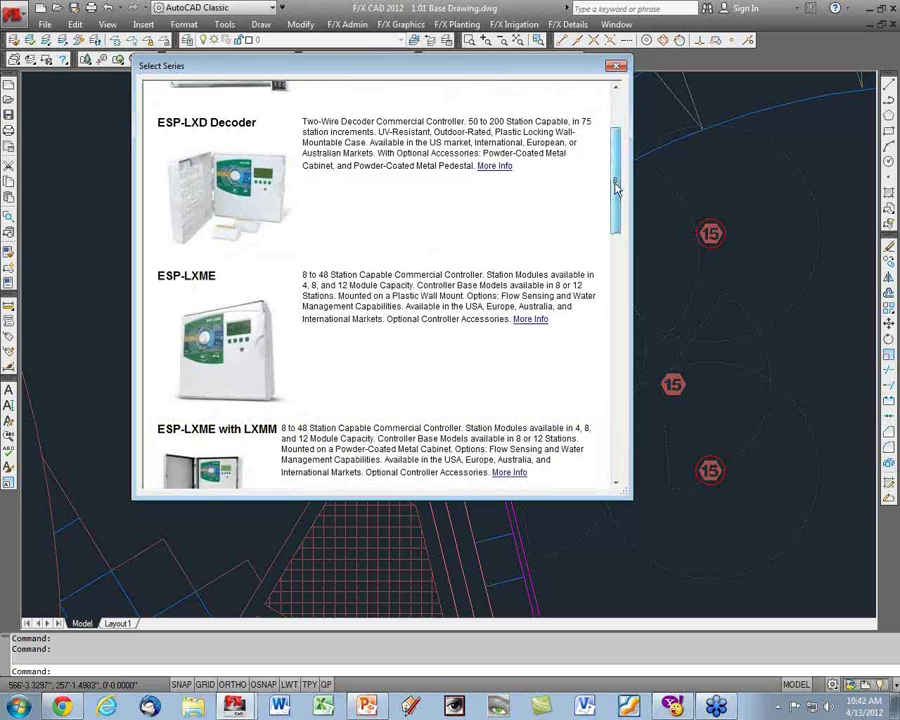
{"action": "scroll", "coordinate": [398, 316], "scroll_direction": "down", "scroll_amount": 3}
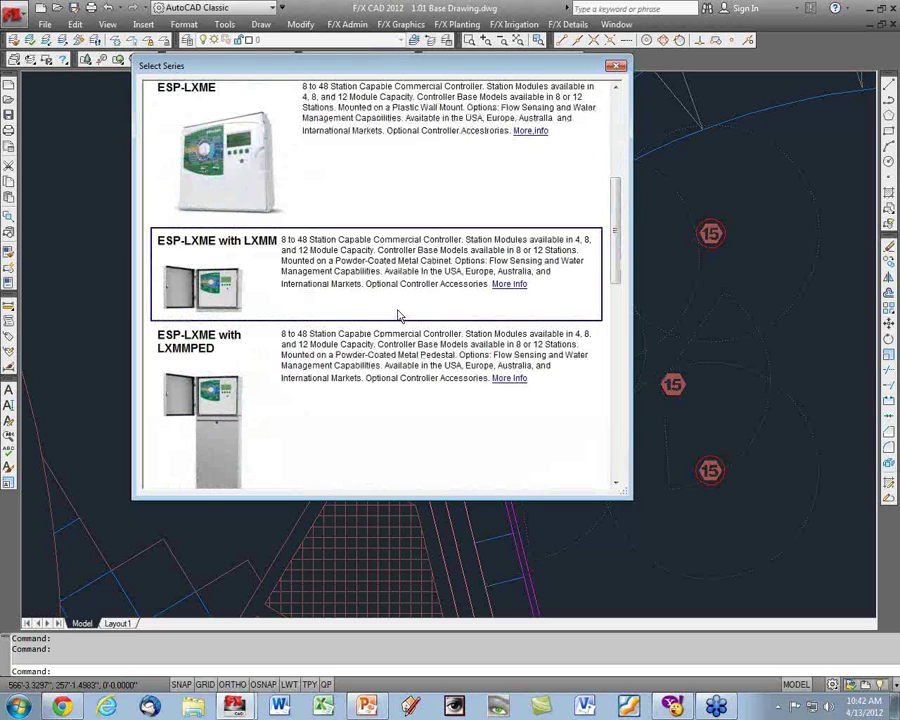
{"action": "scroll", "coordinate": [398, 316], "scroll_direction": "up", "scroll_amount": 2}
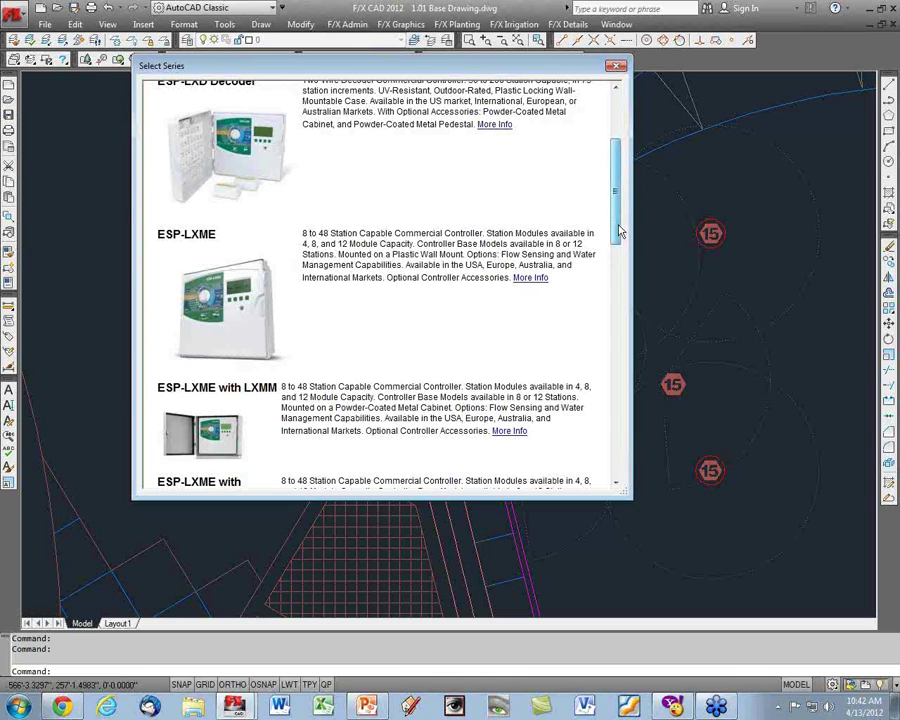
{"action": "left_click_drag", "start_coordinate": [619, 231], "coordinate": [619, 229]}
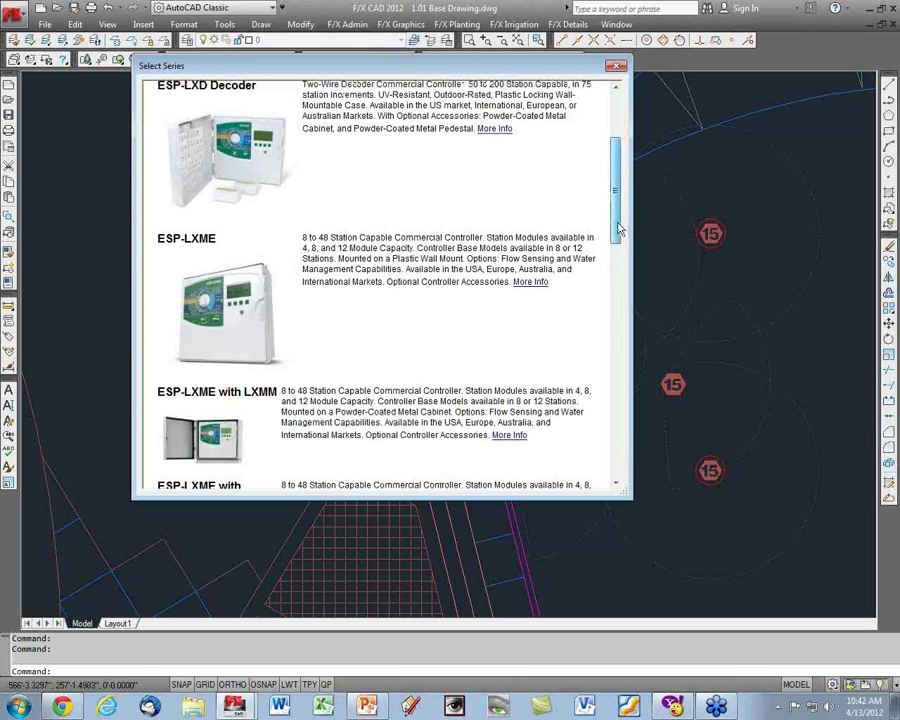
{"action": "left_click_drag", "start_coordinate": [619, 230], "coordinate": [618, 224]}
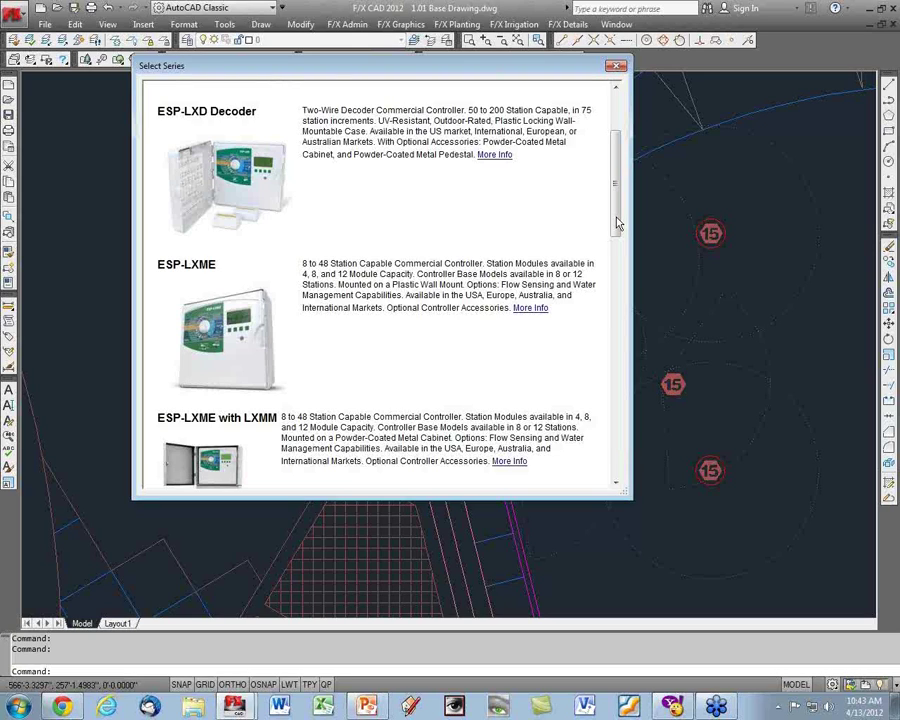
Add the 125-station wall-mount controller ESP-LXD with (1) ESPLXD-SM75 from the ESP-LXD Decoder series to the project.
{"action": "left_click", "coordinate": [490, 140]}
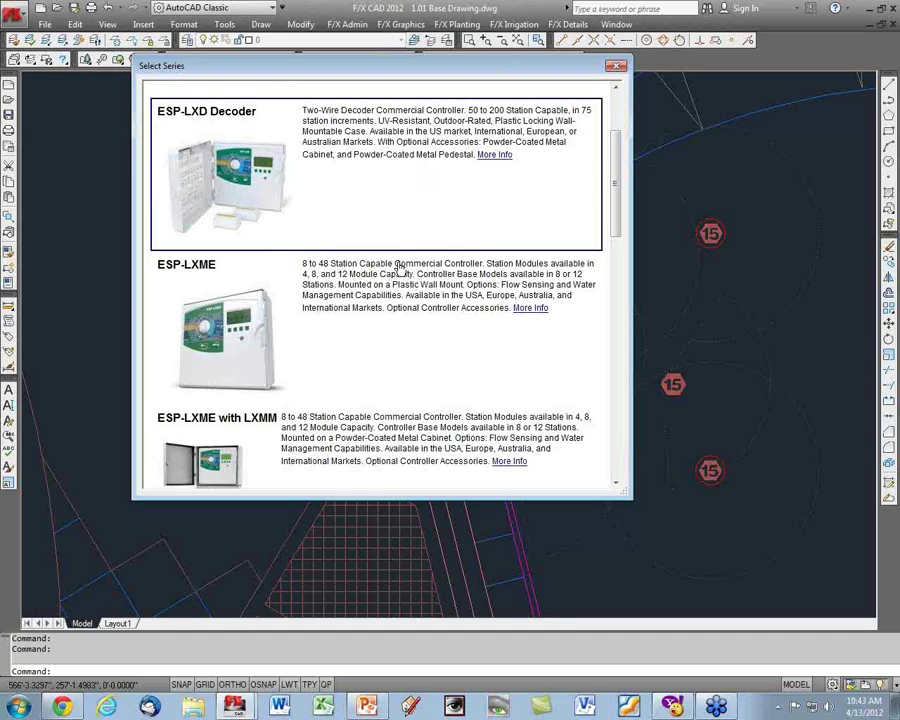
{"action": "left_click", "coordinate": [408, 302]}
{"action": "left_click", "coordinate": [374, 128]}
{"action": "double_click", "coordinate": [396, 128]}
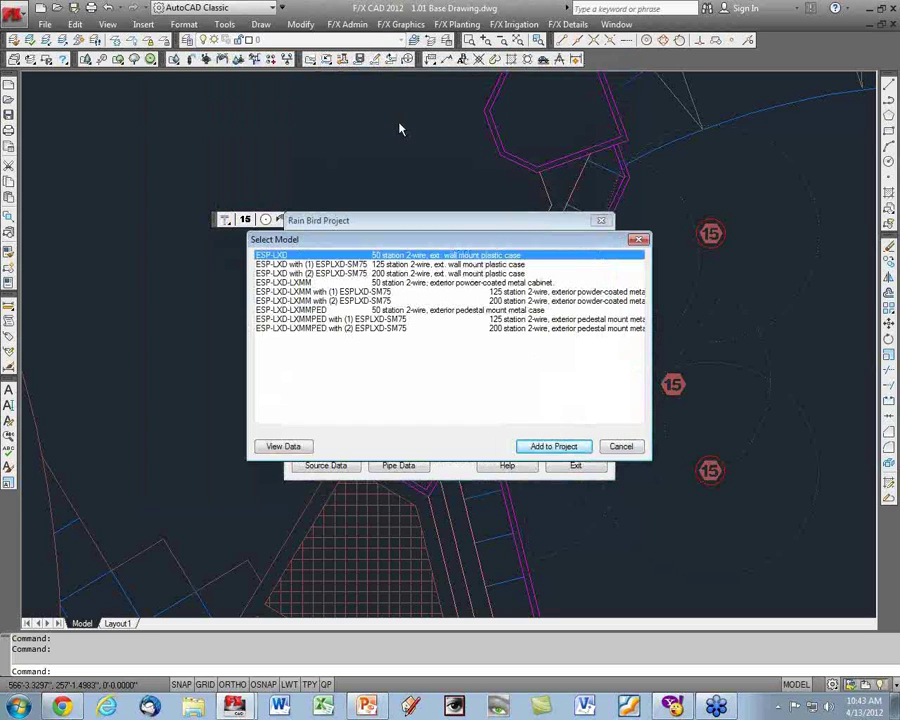
{"action": "left_click", "coordinate": [389, 264]}
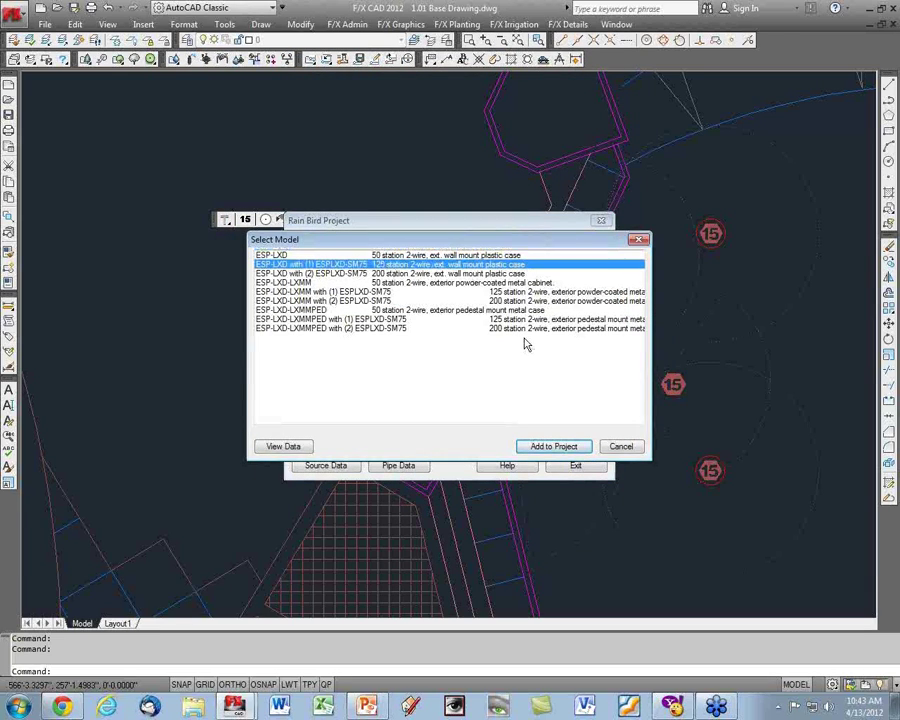
{"action": "left_click", "coordinate": [552, 447]}
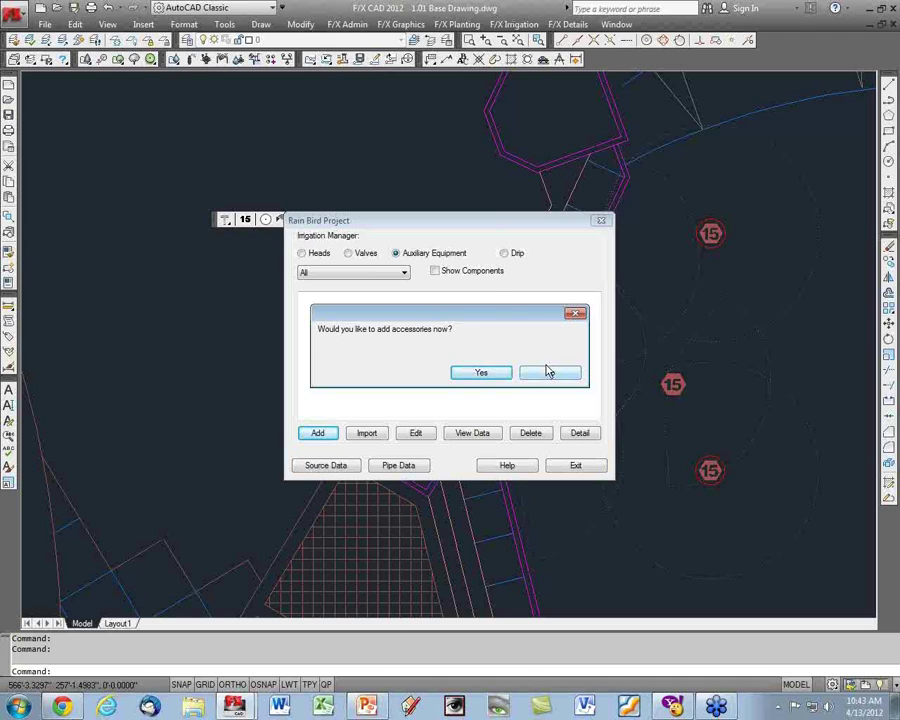
Review the controller accessories and add the LXMMPED metal pedestal for ESP-LX Series controllers to the project.
{"action": "left_click", "coordinate": [481, 373]}
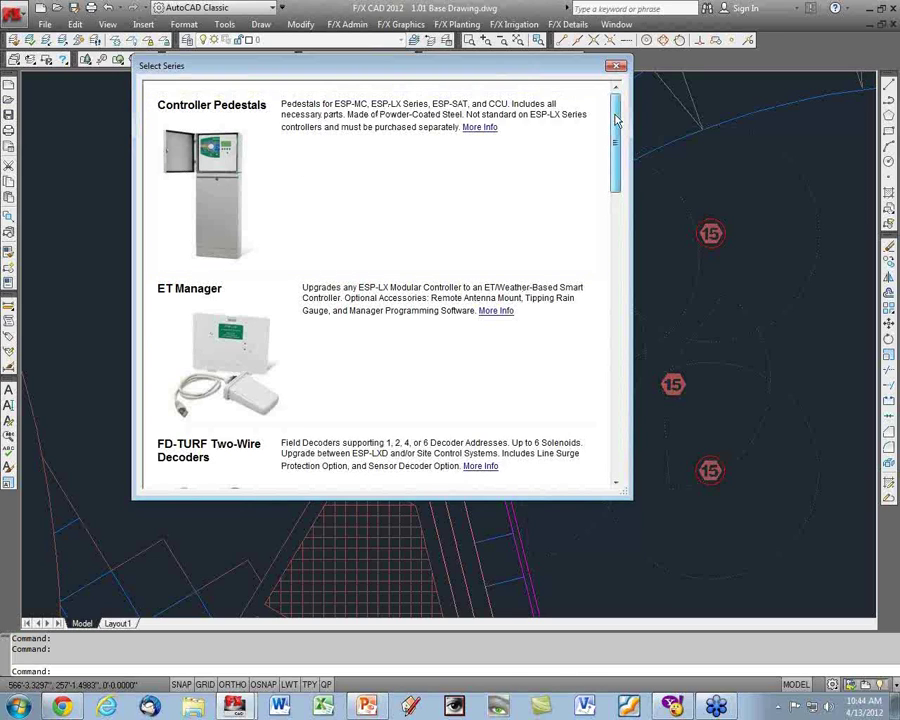
{"action": "left_click_drag", "start_coordinate": [617, 120], "coordinate": [621, 172]}
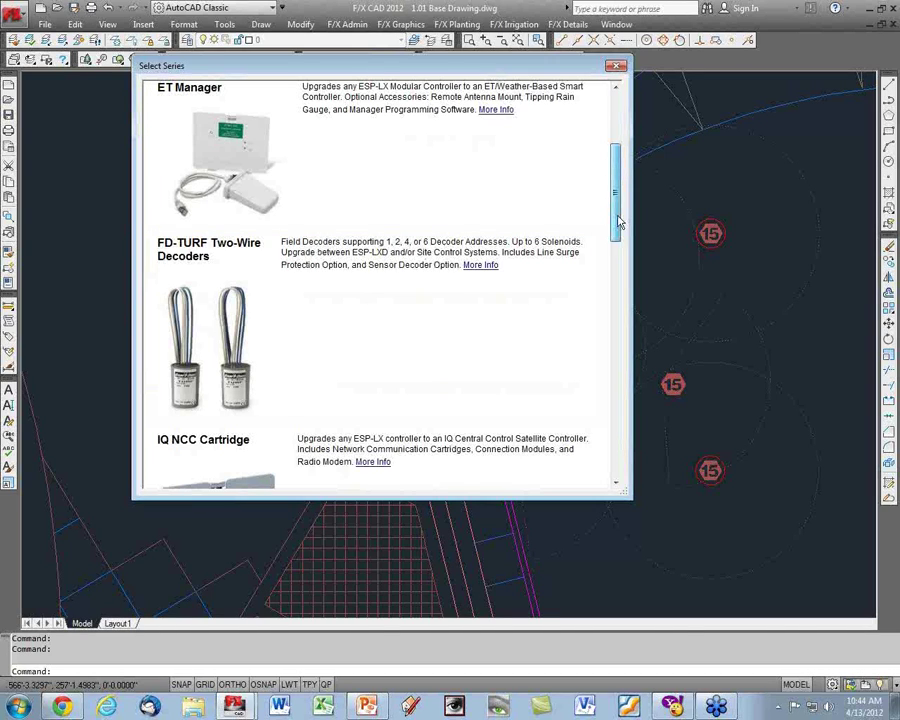
{"action": "left_click_drag", "start_coordinate": [619, 222], "coordinate": [617, 130]}
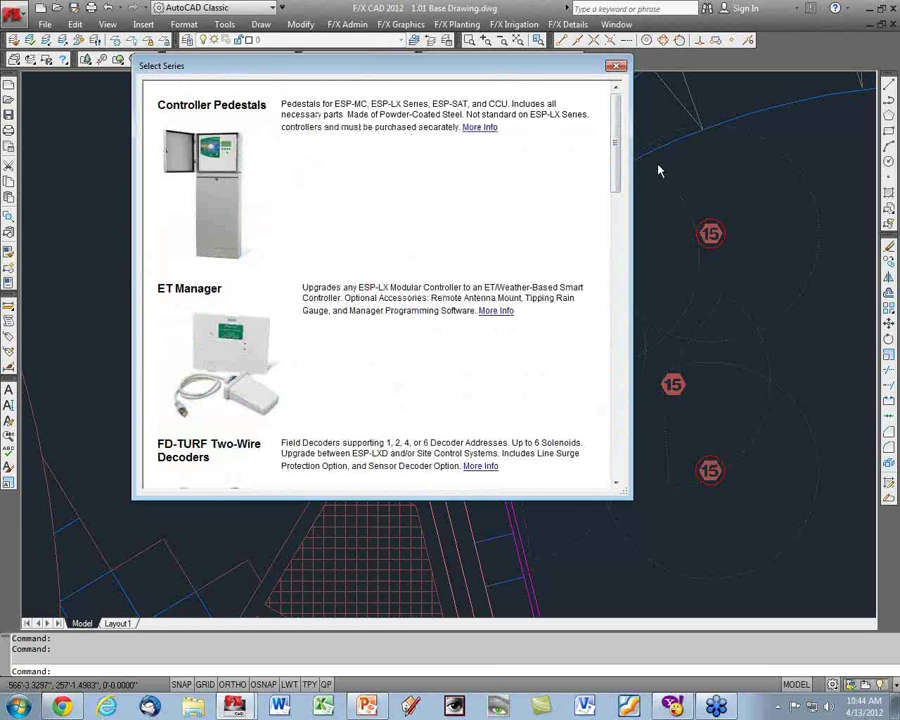
{"action": "left_click", "coordinate": [260, 132]}
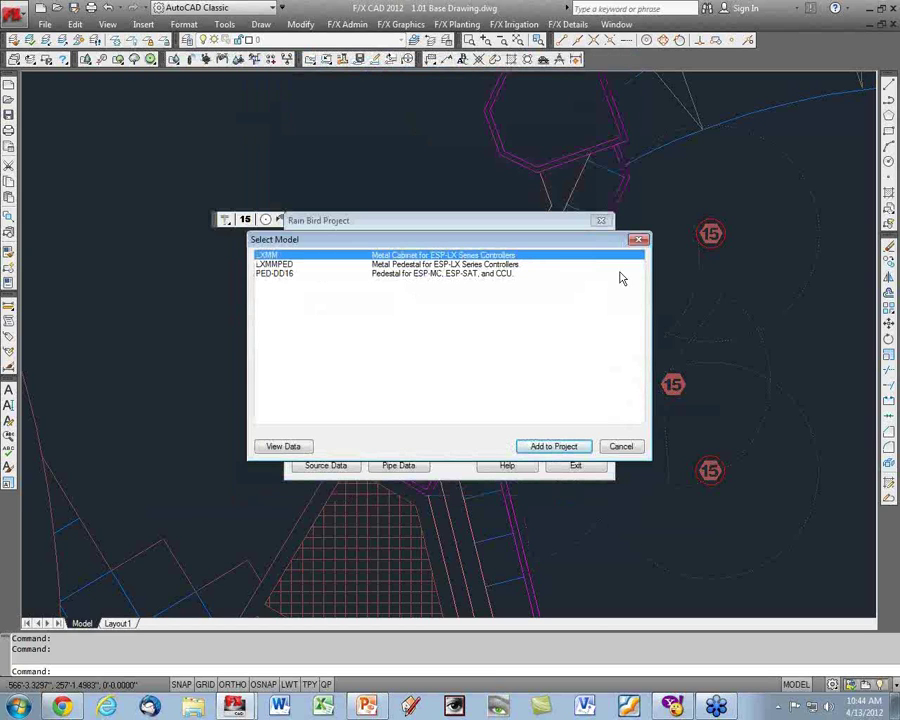
{"action": "left_click", "coordinate": [410, 266]}
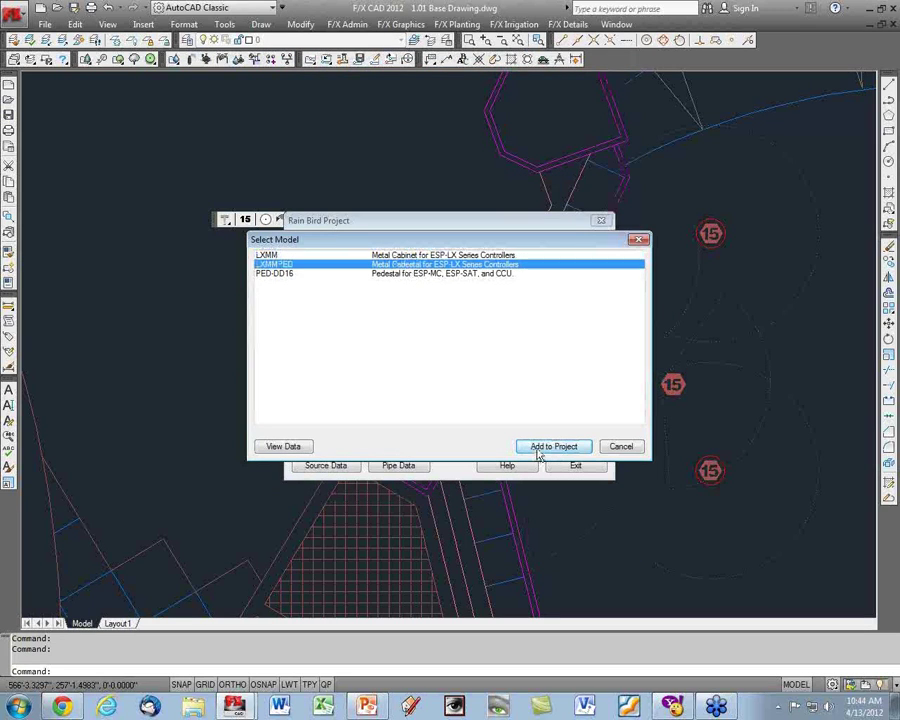
{"action": "left_click", "coordinate": [540, 450]}
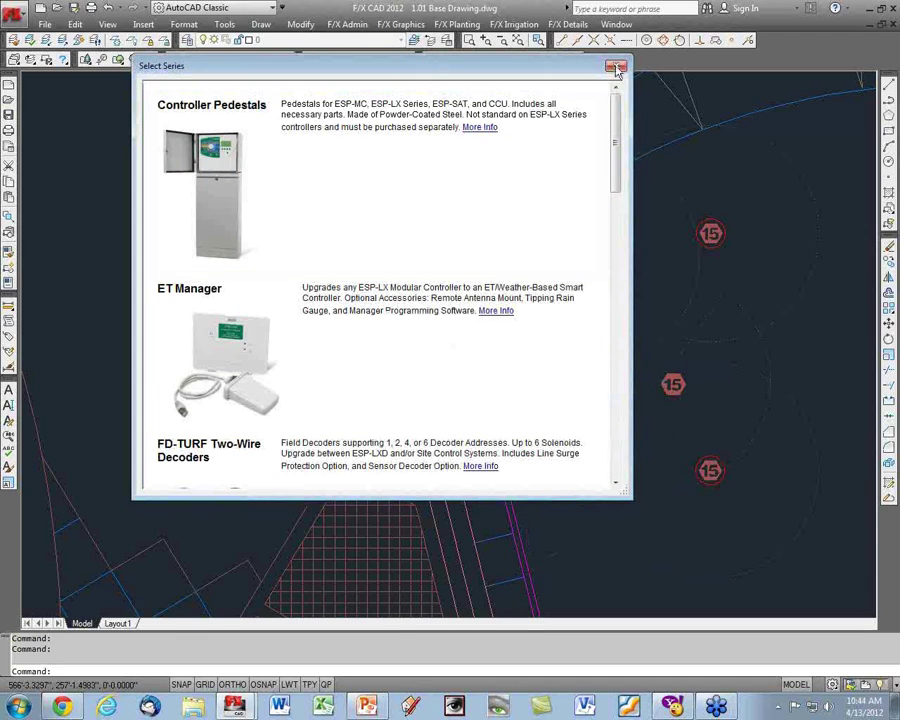
{"action": "left_click", "coordinate": [617, 68]}
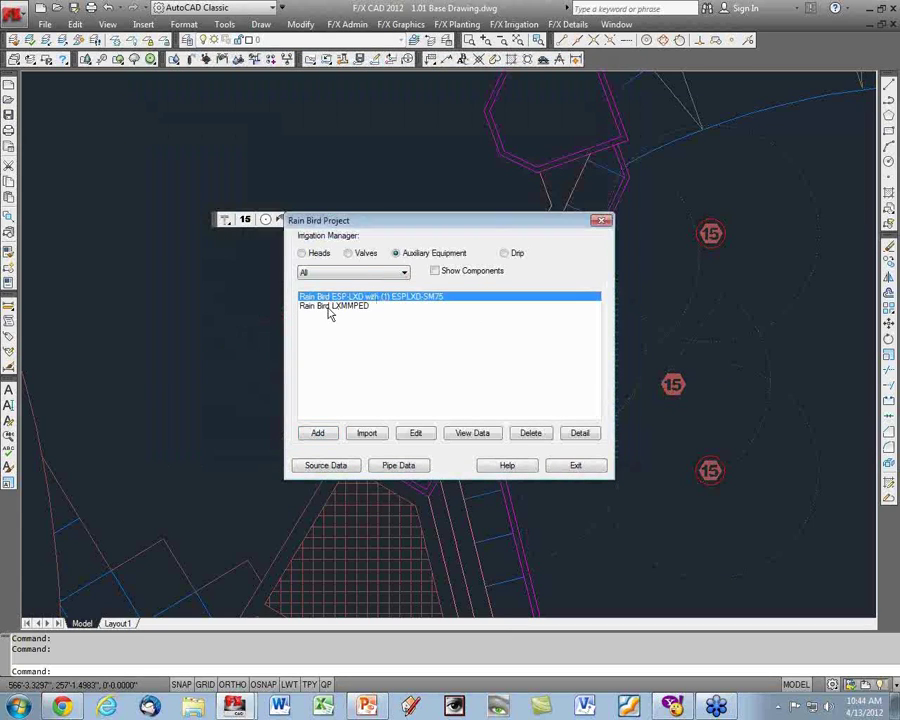
{"action": "left_click", "coordinate": [347, 310]}
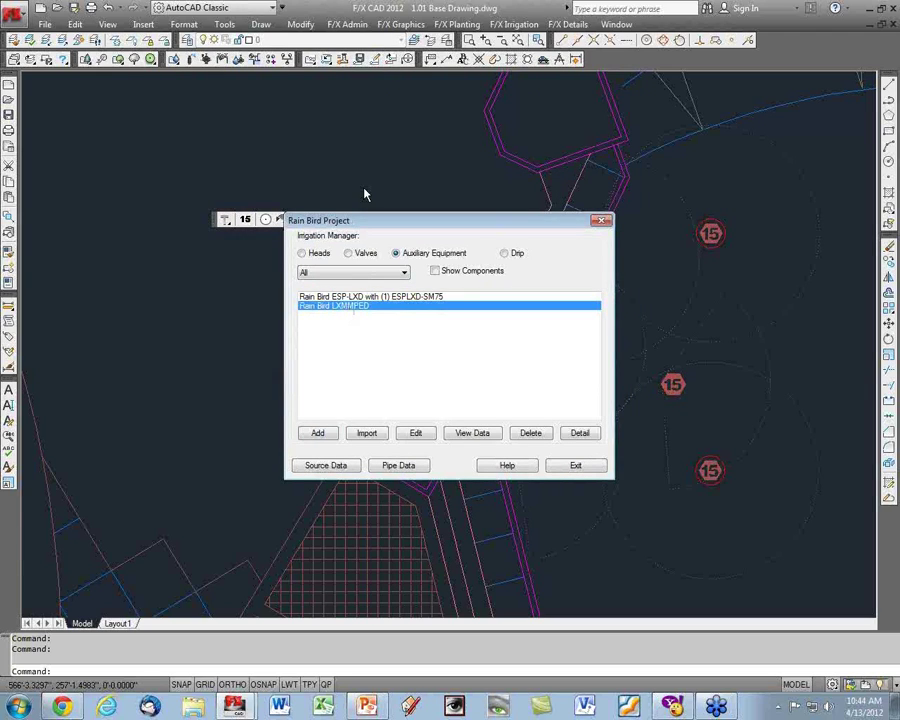
Start adding a Rain Bird controller accessory to the project and bring up the FD-TURF Two-Wire Decoders models.
{"action": "left_click", "coordinate": [319, 435]}
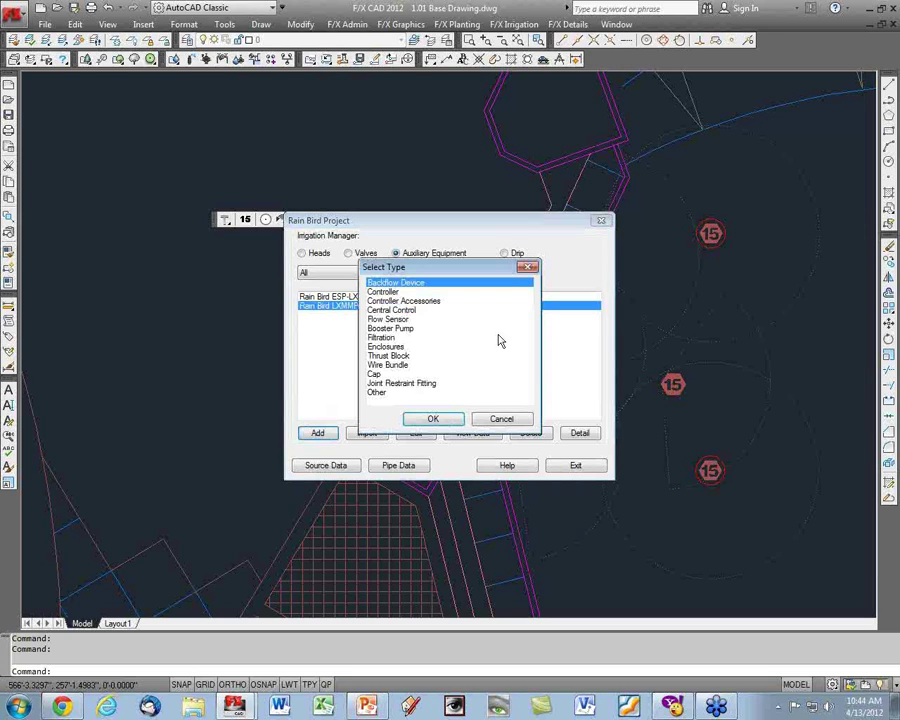
{"action": "left_click", "coordinate": [397, 292]}
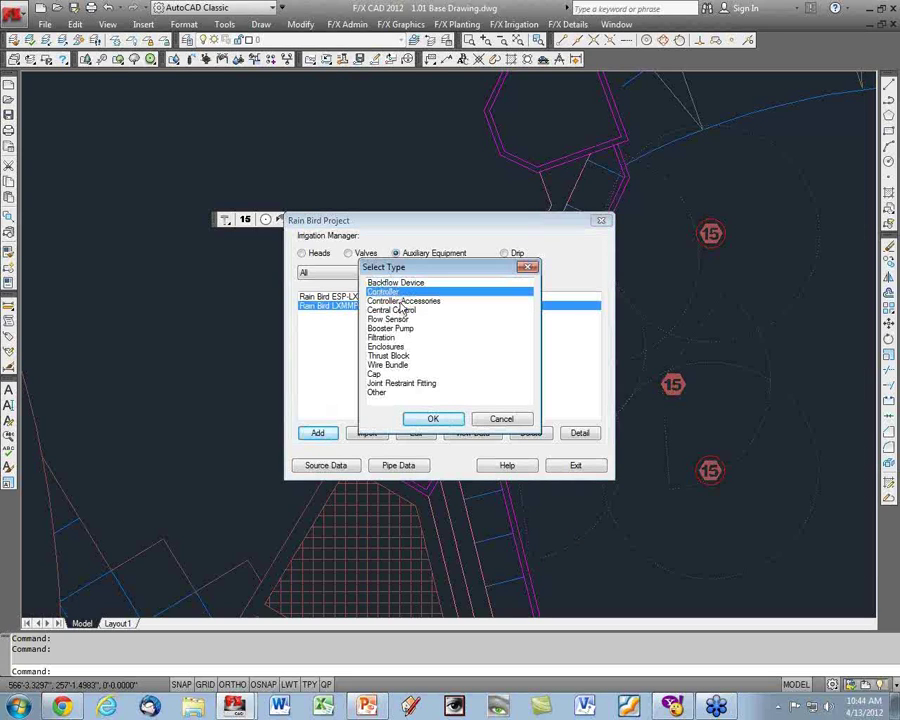
{"action": "left_click", "coordinate": [400, 301]}
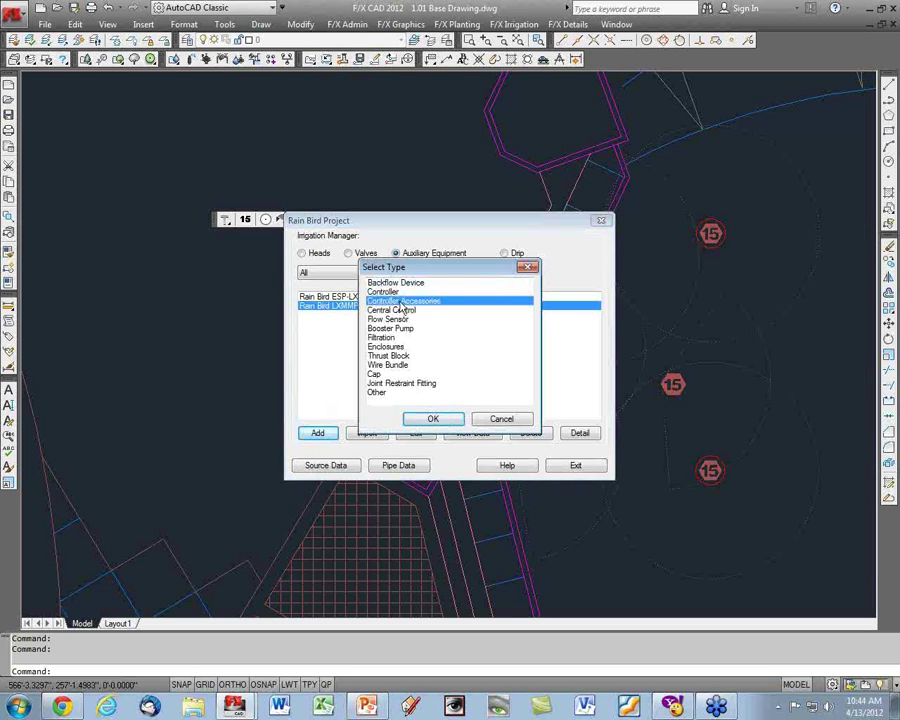
{"action": "left_click", "coordinate": [436, 418]}
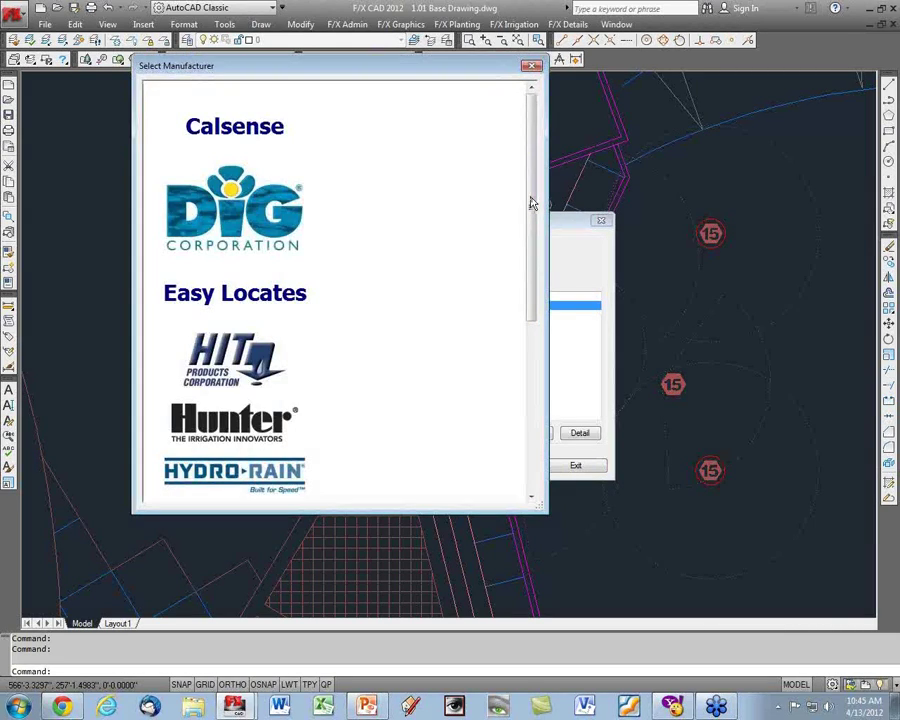
{"action": "left_click_drag", "start_coordinate": [532, 203], "coordinate": [532, 335]}
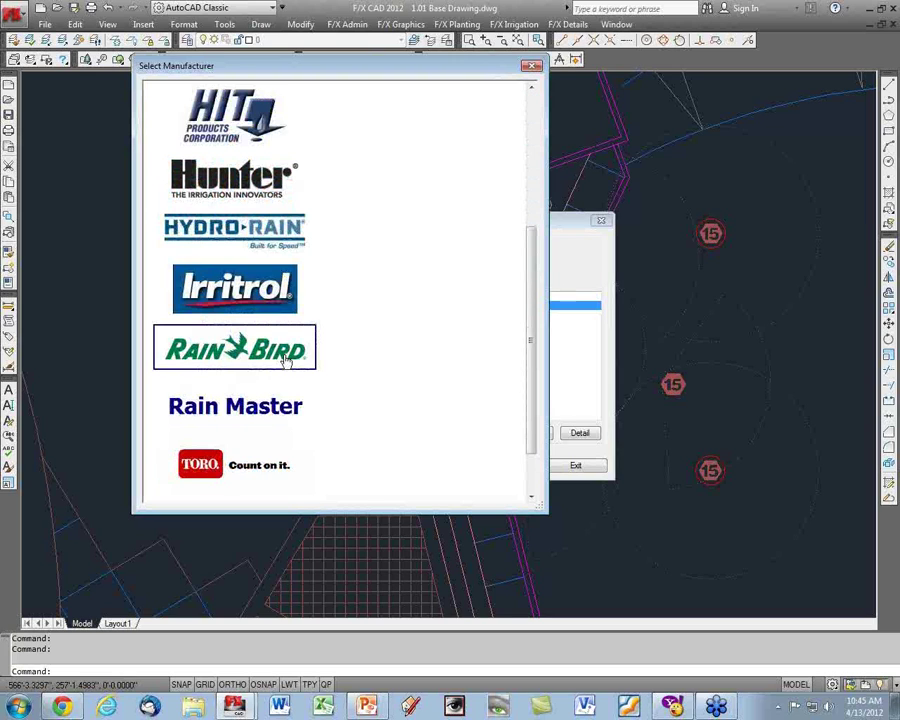
{"action": "left_click", "coordinate": [287, 358]}
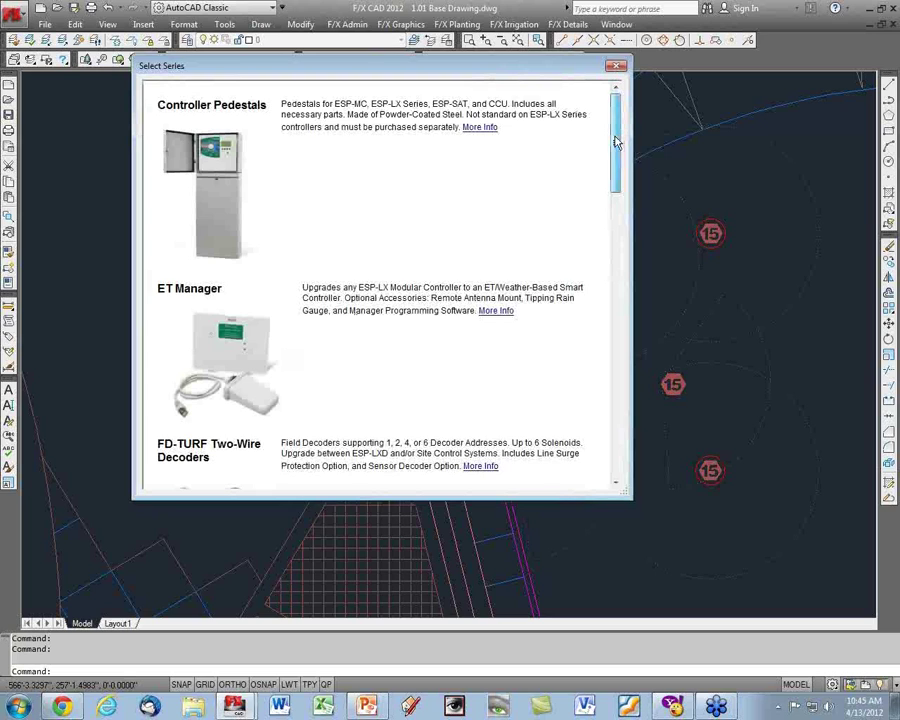
{"action": "left_click_drag", "start_coordinate": [617, 143], "coordinate": [619, 210]}
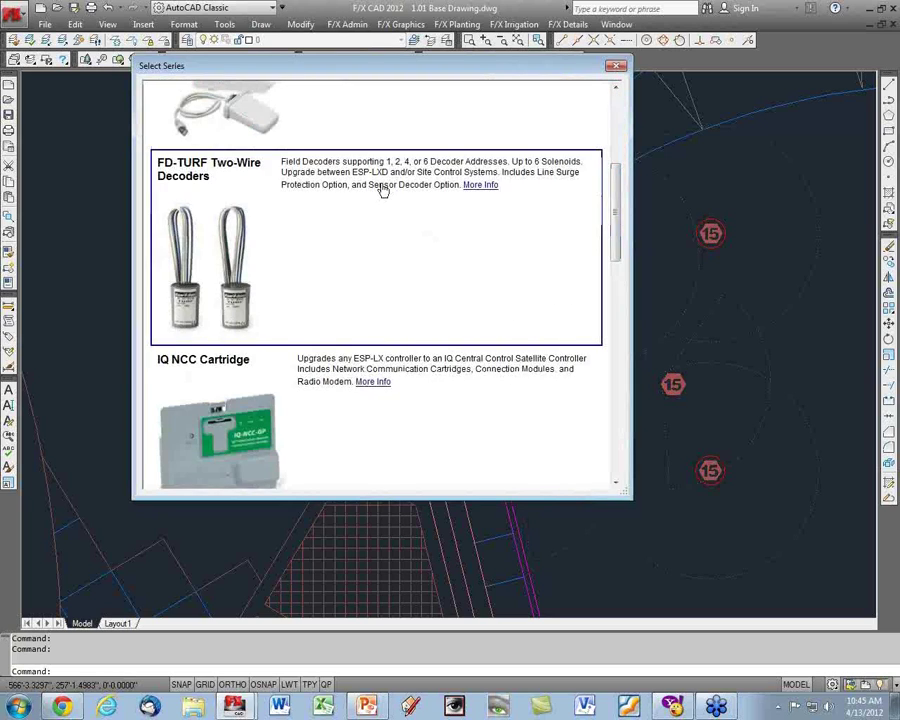
{"action": "left_click", "coordinate": [382, 191]}
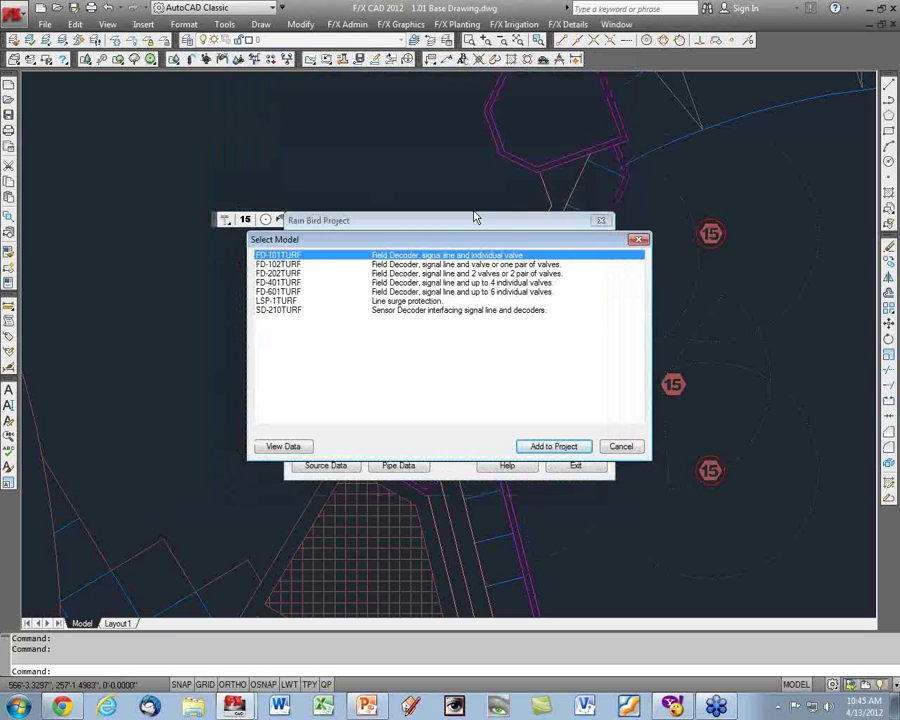
Review the decoder models and add the FD-101TURF field decoder for a signal line and individual valve to the project.
{"action": "left_click", "coordinate": [424, 273]}
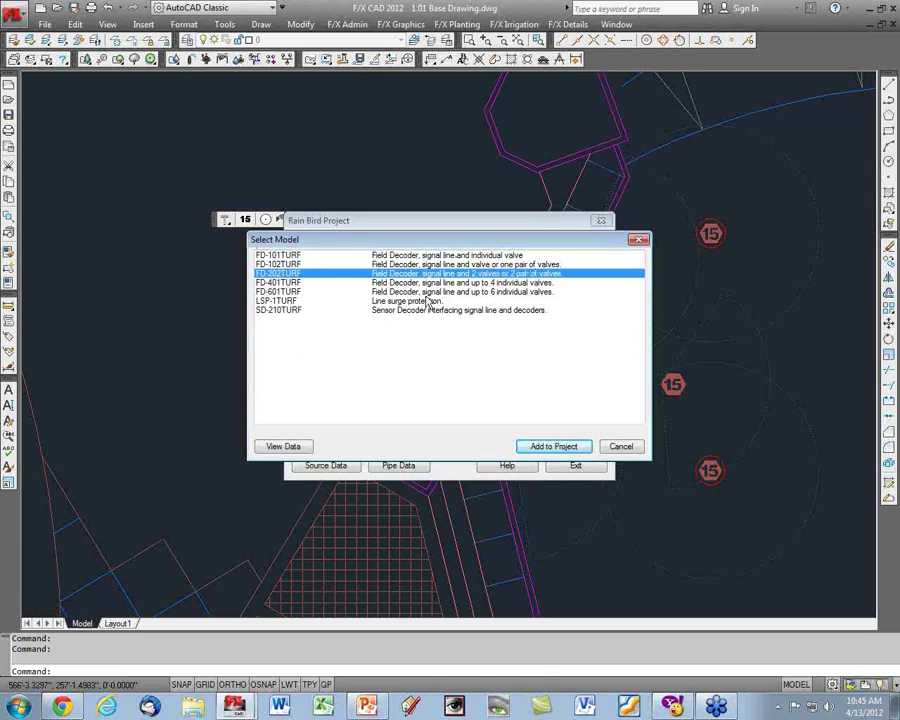
{"action": "left_click", "coordinate": [298, 302]}
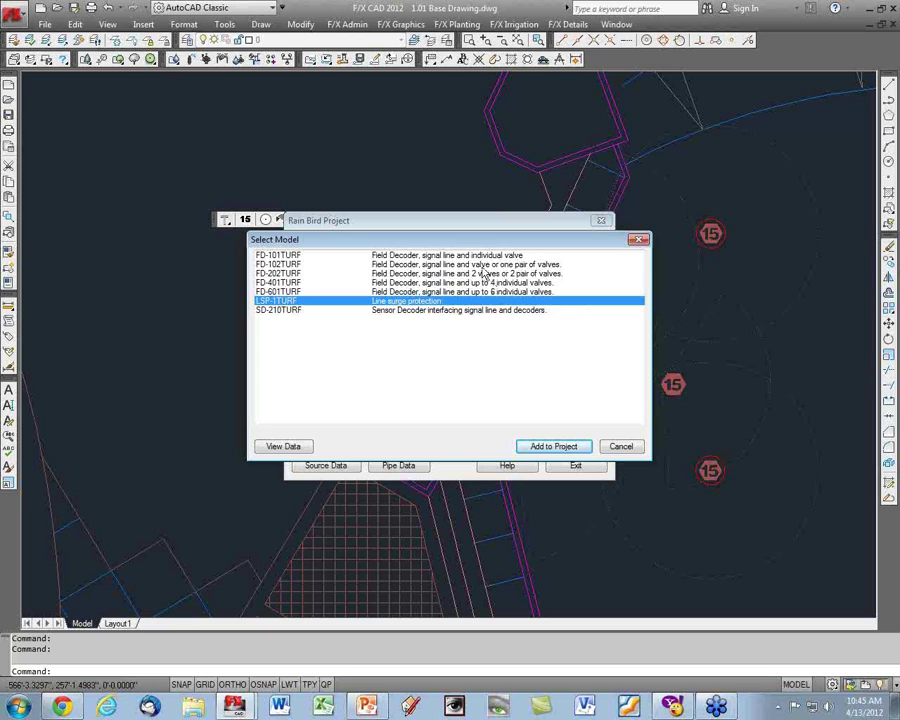
{"action": "key", "text": "Up"}
{"action": "key", "text": "Up"}
{"action": "key", "text": "Up"}
{"action": "key", "text": "Up"}
{"action": "key", "text": "Up"}
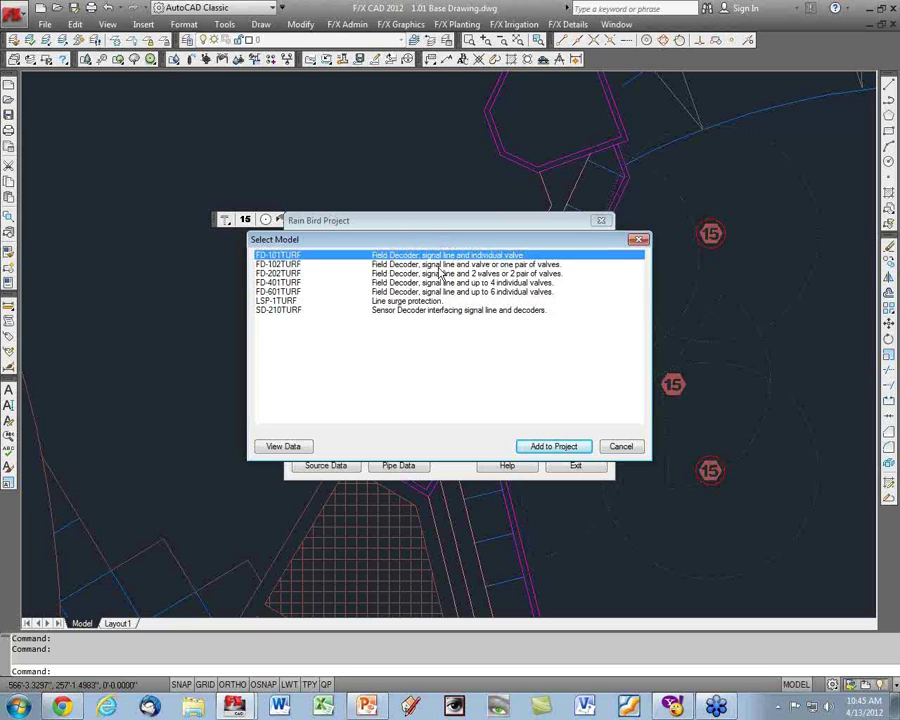
{"action": "left_click", "coordinate": [558, 452]}
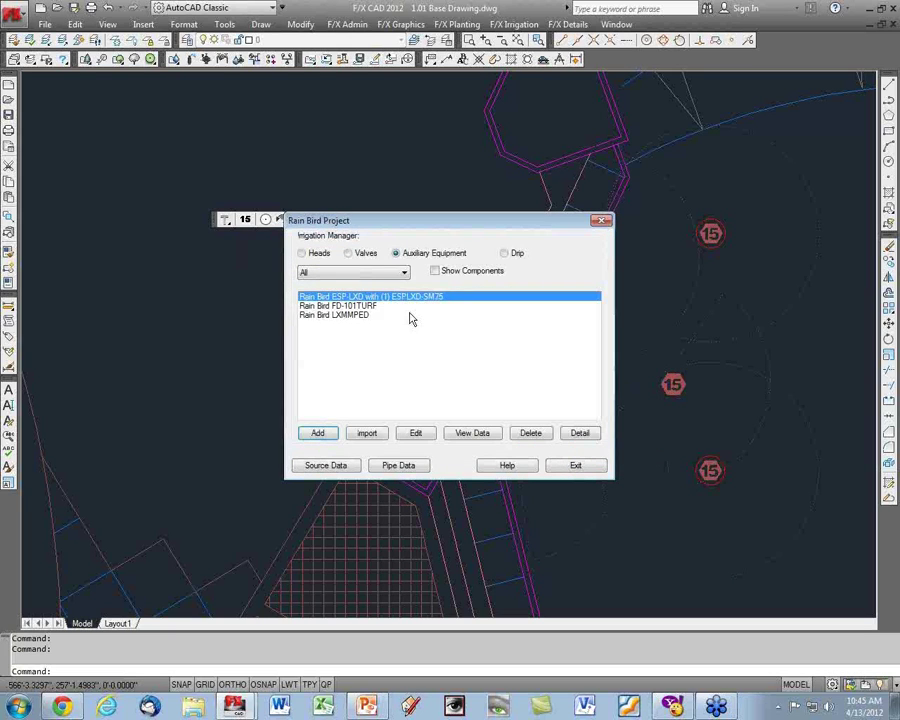
{"action": "left_click", "coordinate": [410, 316]}
{"action": "left_click", "coordinate": [380, 305]}
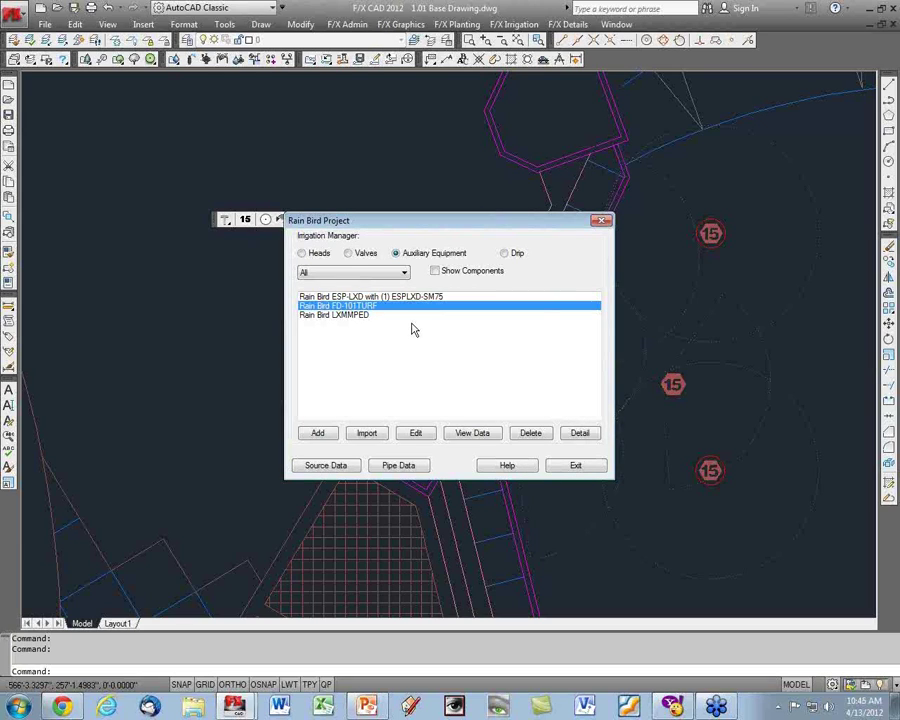
Start adding a Rain Bird turf rotor to the project's heads and bring up the 5000 Plus PRS Std Angle models.
{"action": "left_click", "coordinate": [313, 256]}
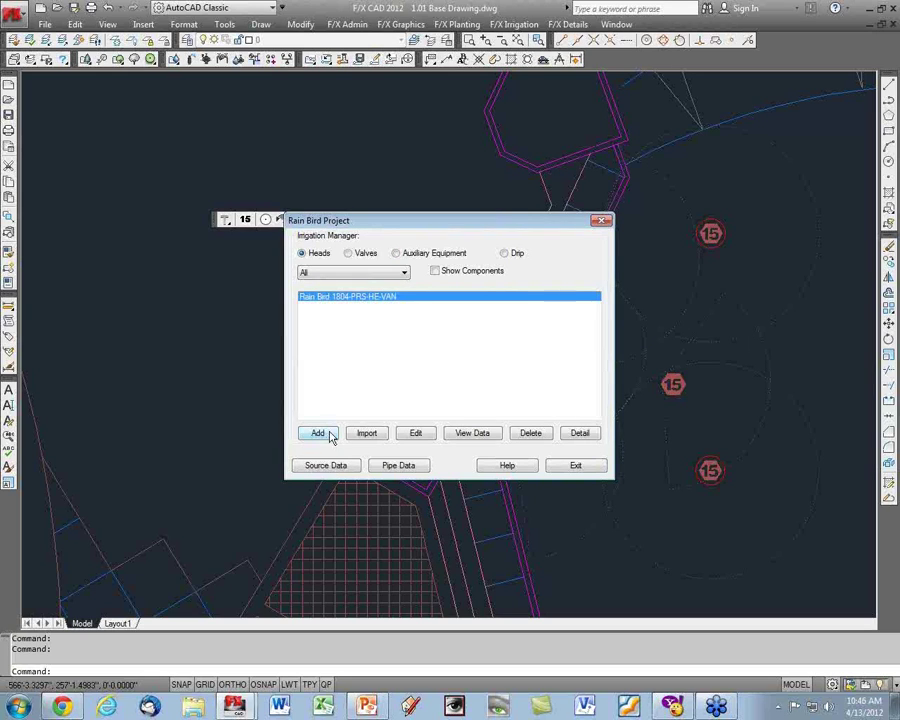
{"action": "left_click", "coordinate": [330, 437]}
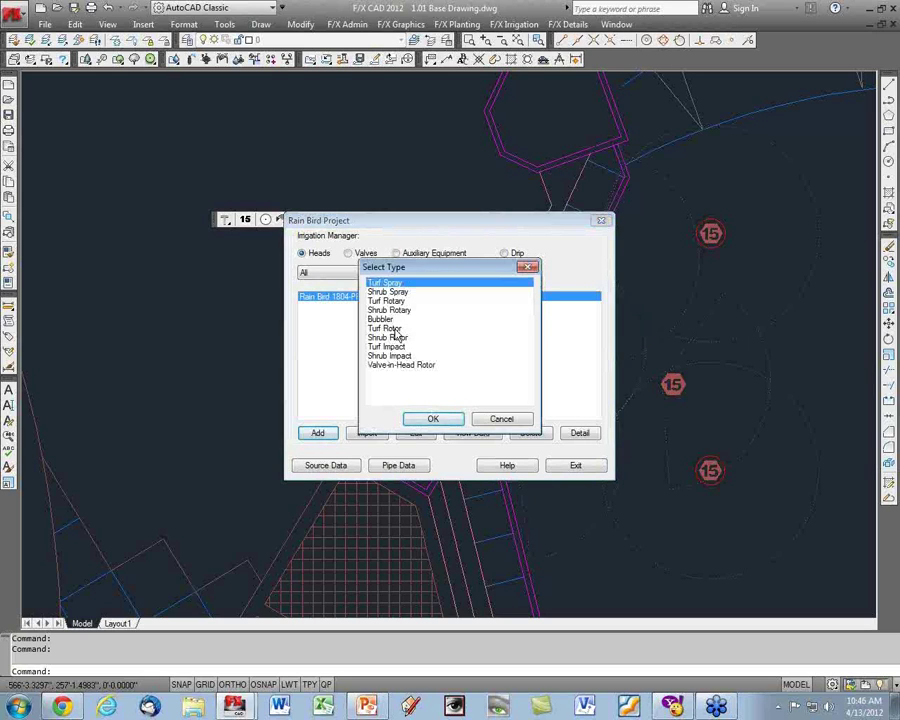
{"action": "left_click", "coordinate": [468, 329]}
{"action": "left_click", "coordinate": [434, 419]}
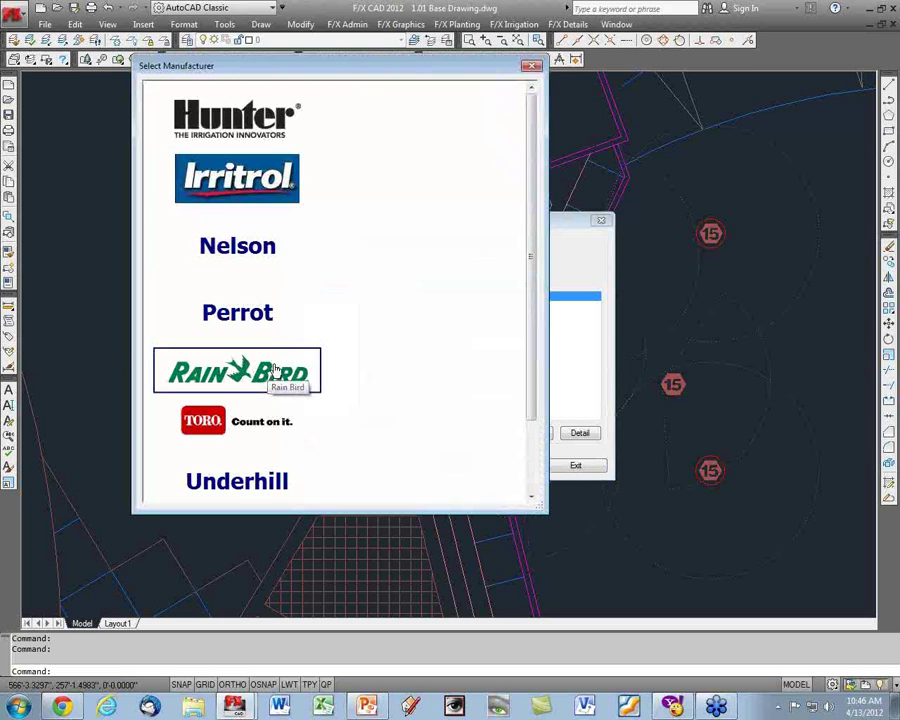
{"action": "left_click", "coordinate": [276, 370]}
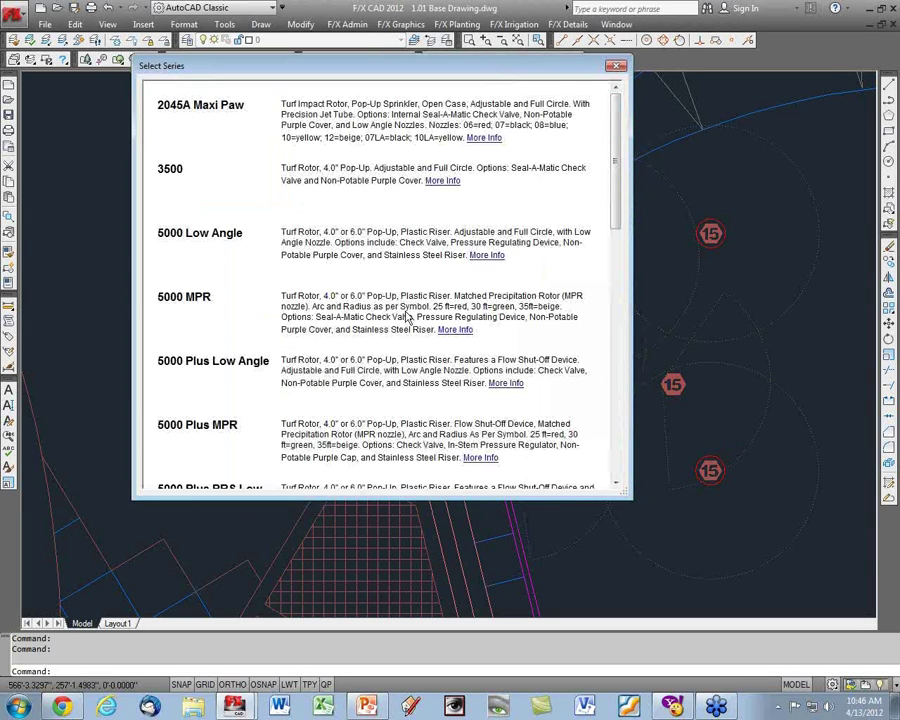
{"action": "scroll", "coordinate": [619, 122], "scroll_direction": "down", "scroll_amount": 1}
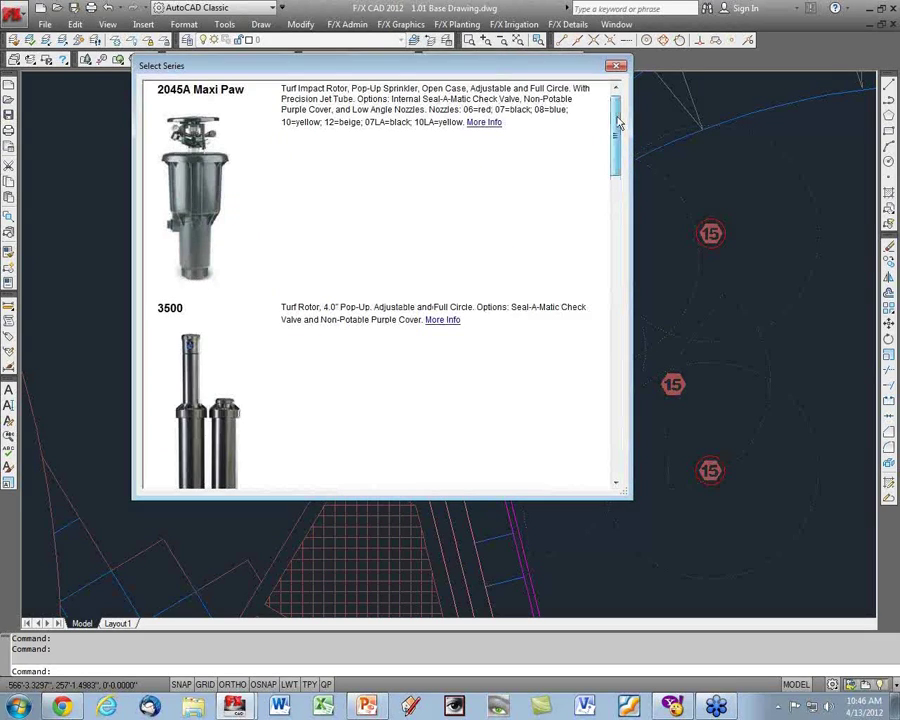
{"action": "left_click_drag", "start_coordinate": [619, 122], "coordinate": [616, 262]}
{"action": "left_click", "coordinate": [278, 230]}
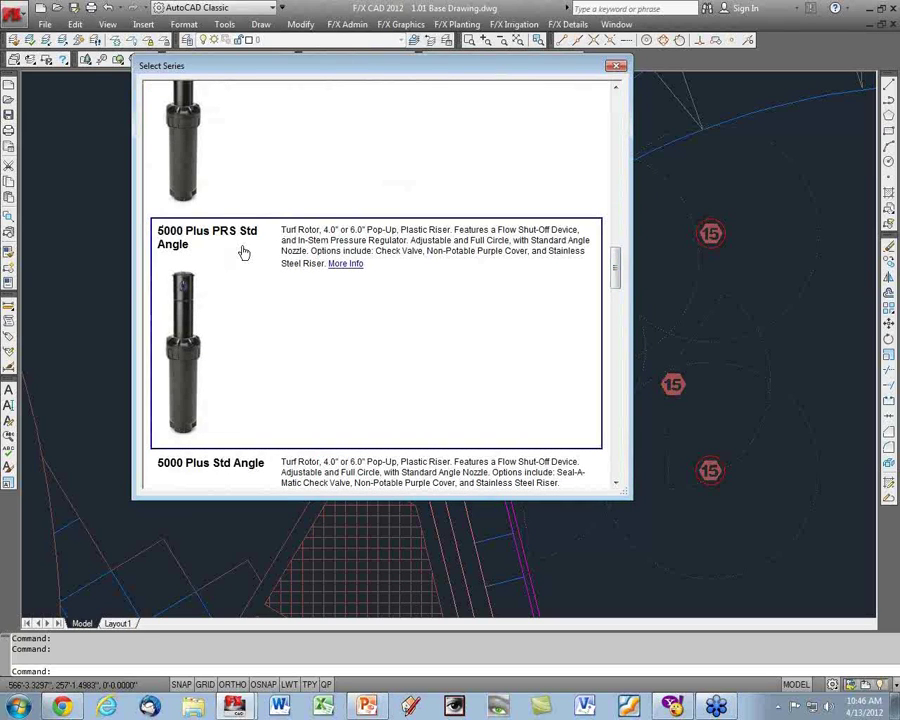
{"action": "double_click", "coordinate": [430, 248]}
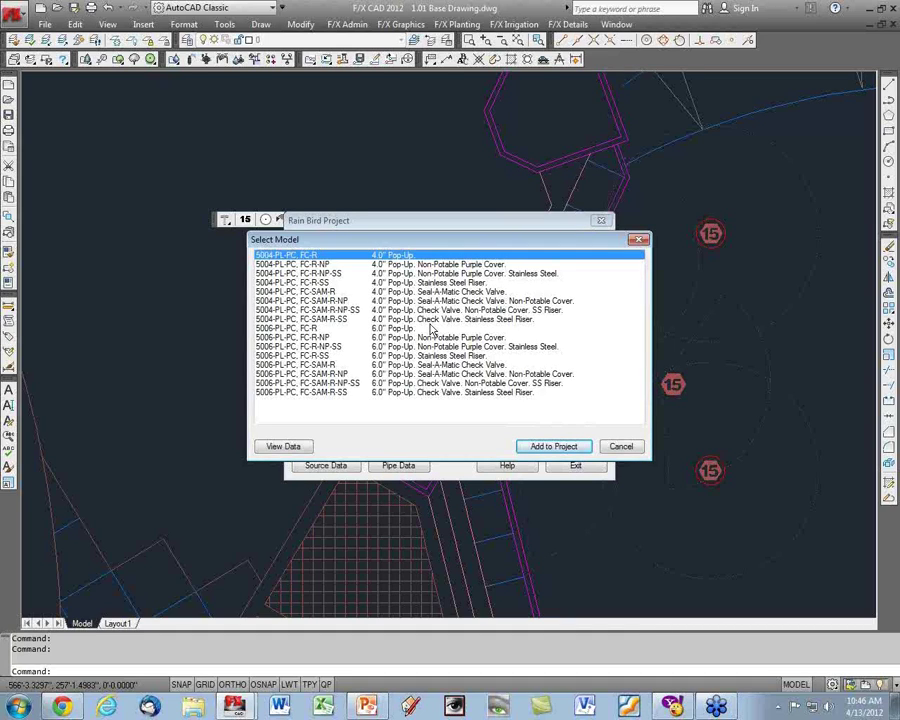
Add the 6-inch pop-up 5006-PL-PC, FC-SAM-R-SS rotor to the project at 45 PSI and list the project's heads with their components.
{"action": "left_click", "coordinate": [440, 393]}
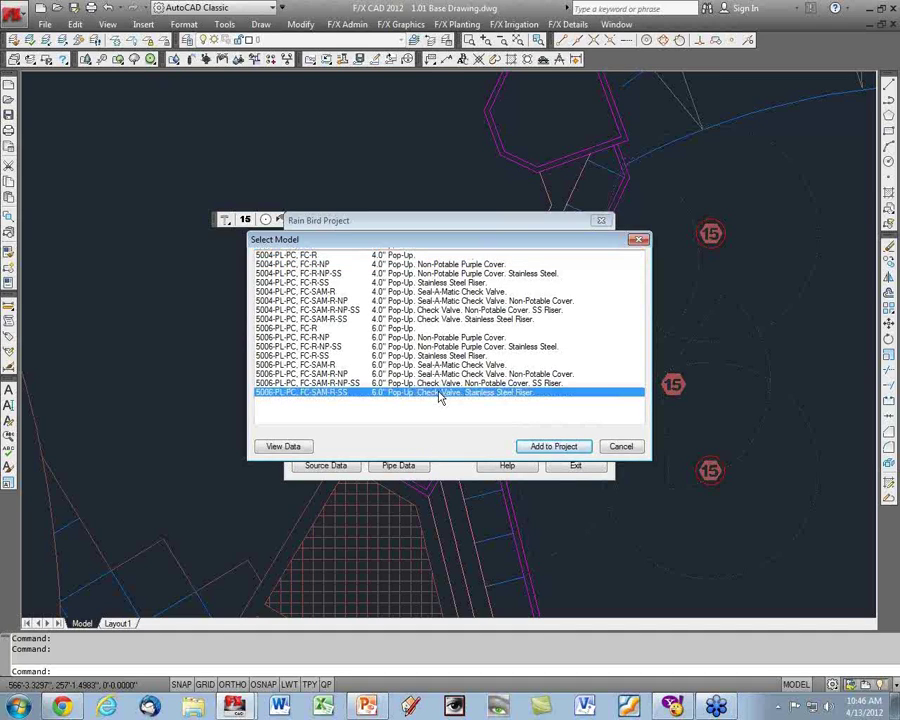
{"action": "left_click", "coordinate": [553, 446]}
{"action": "left_click", "coordinate": [367, 287]}
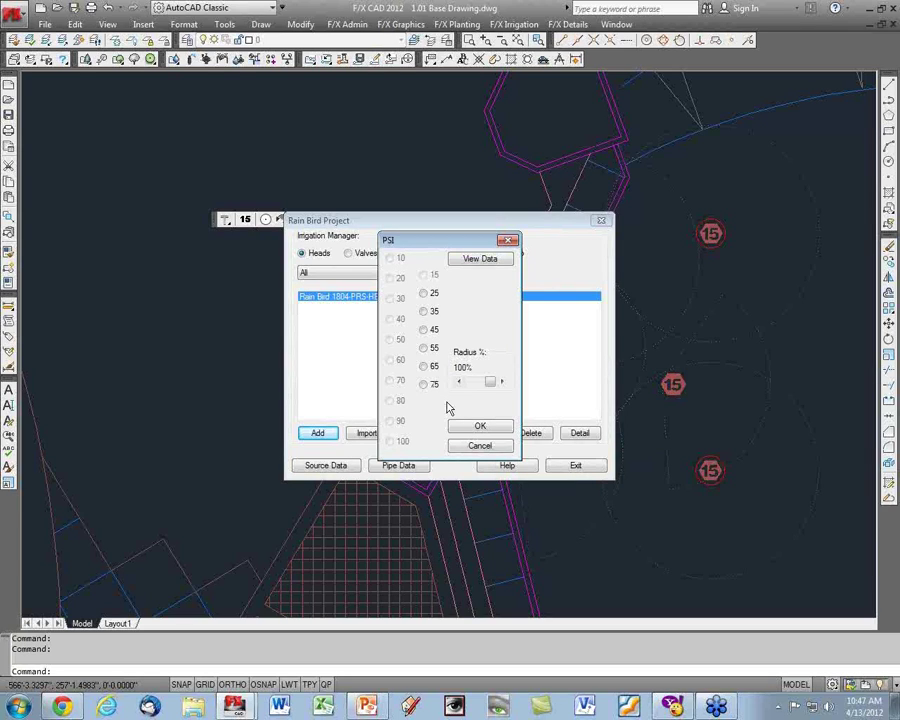
{"action": "left_click", "coordinate": [424, 331]}
{"action": "left_click", "coordinate": [479, 425]}
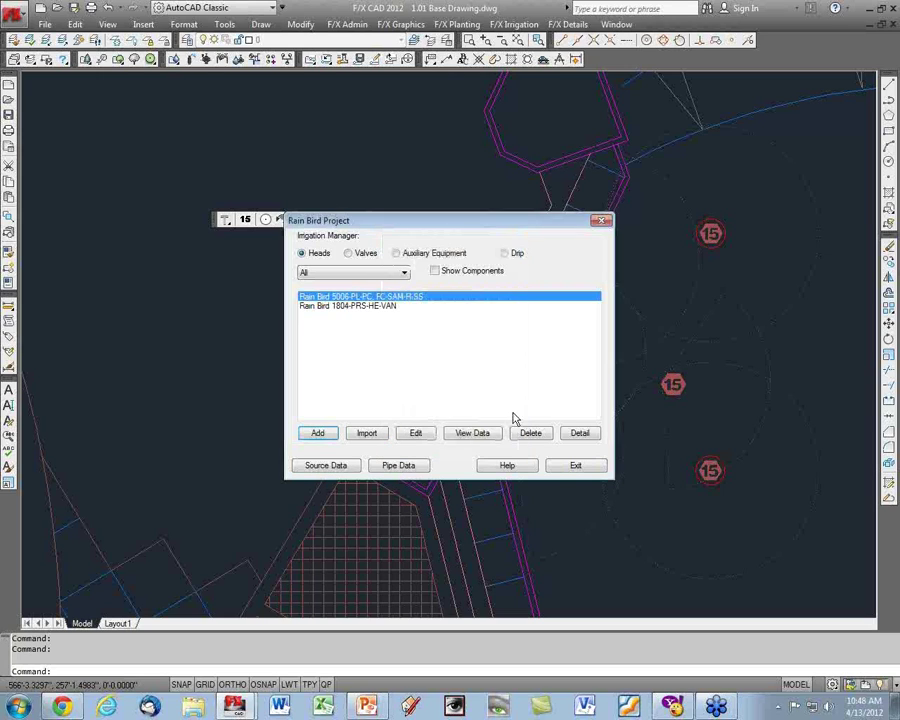
{"action": "left_click", "coordinate": [435, 271]}
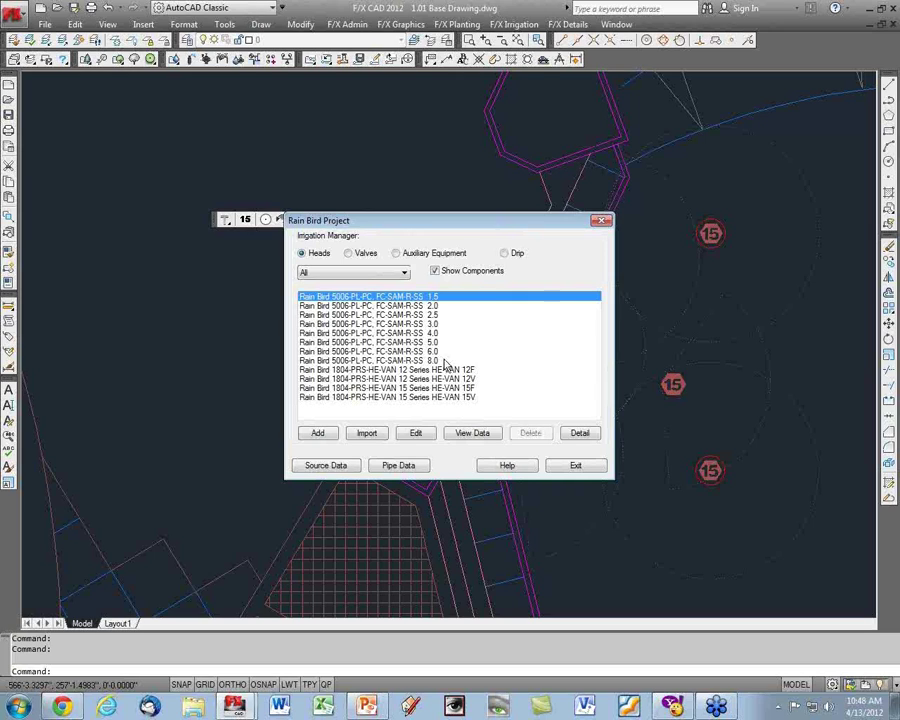
{"action": "left_click", "coordinate": [576, 466]}
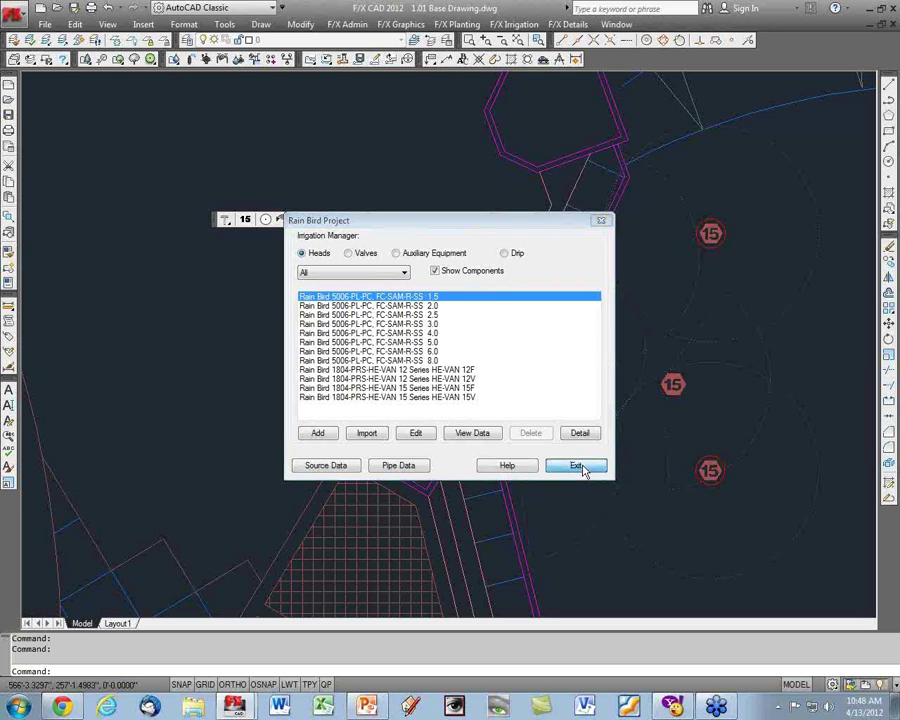